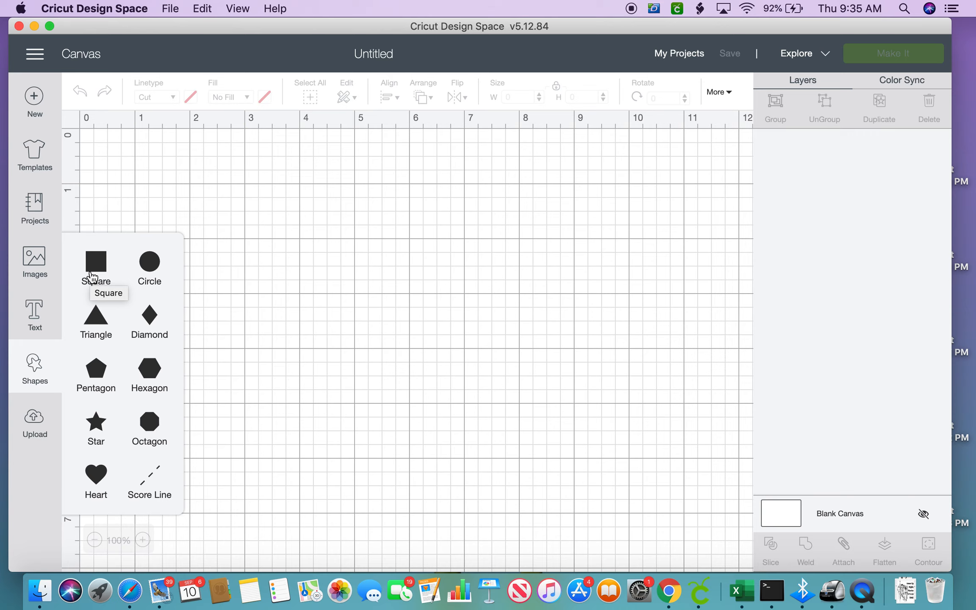
# Insert a square shape on the canvas and set its width to 2.5 inches with proportions locked
pyautogui.click(93, 271)
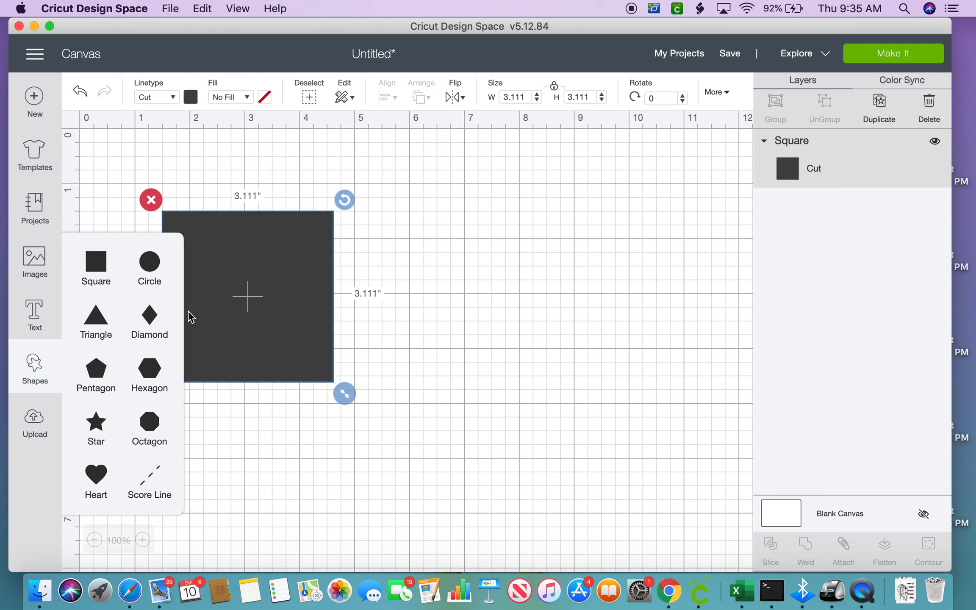
pyautogui.click(300, 437)
pyautogui.click(299, 355)
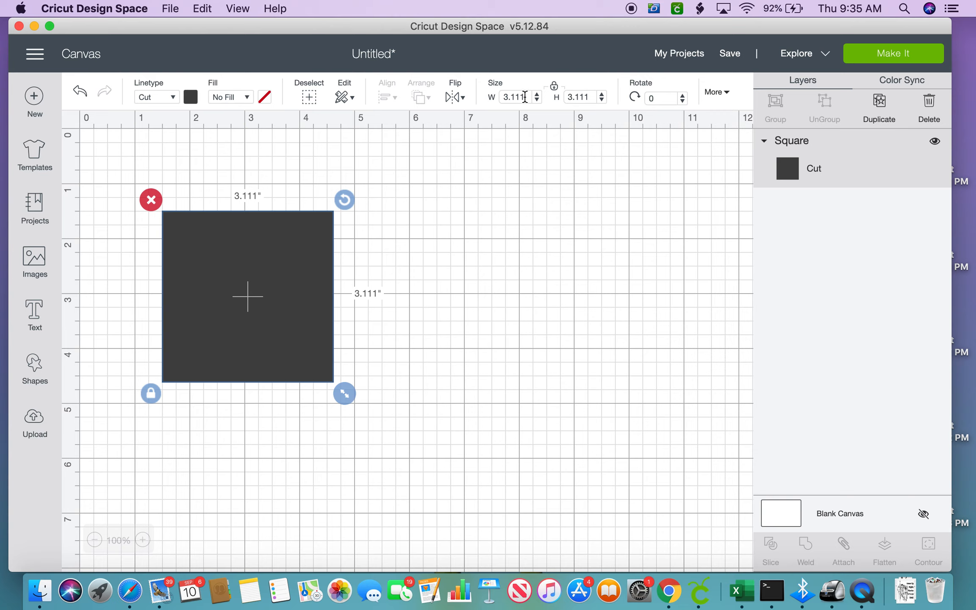
pyautogui.moveTo(527, 97); pyautogui.dragTo(496, 99)
pyautogui.write('2.5')
pyautogui.press('Return')
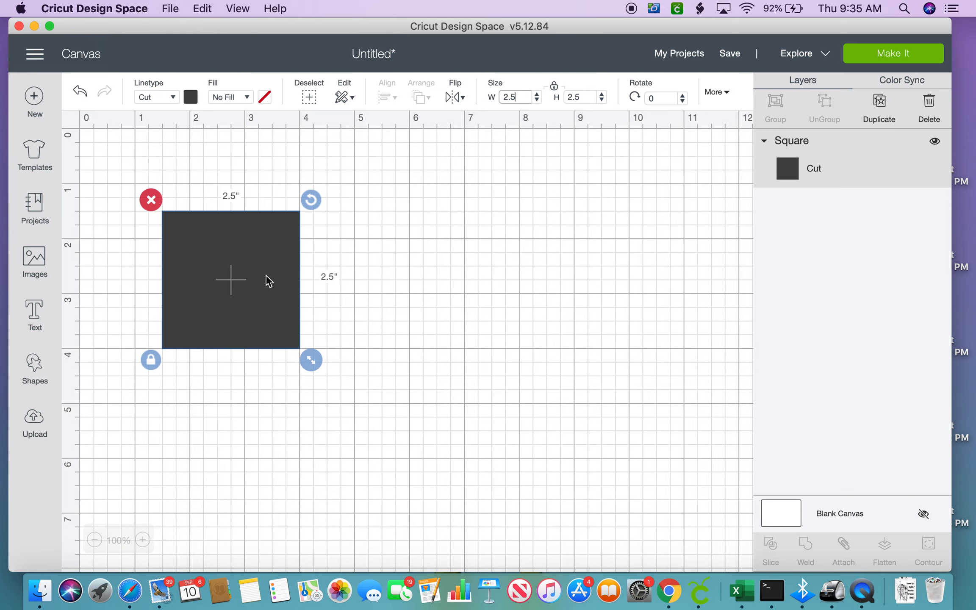
# Enlarge the square freehand to about 5.5 inches and move it aside to about the 10-inch mark on the horizontal ruler
pyautogui.moveTo(316, 365); pyautogui.dragTo(469, 469)
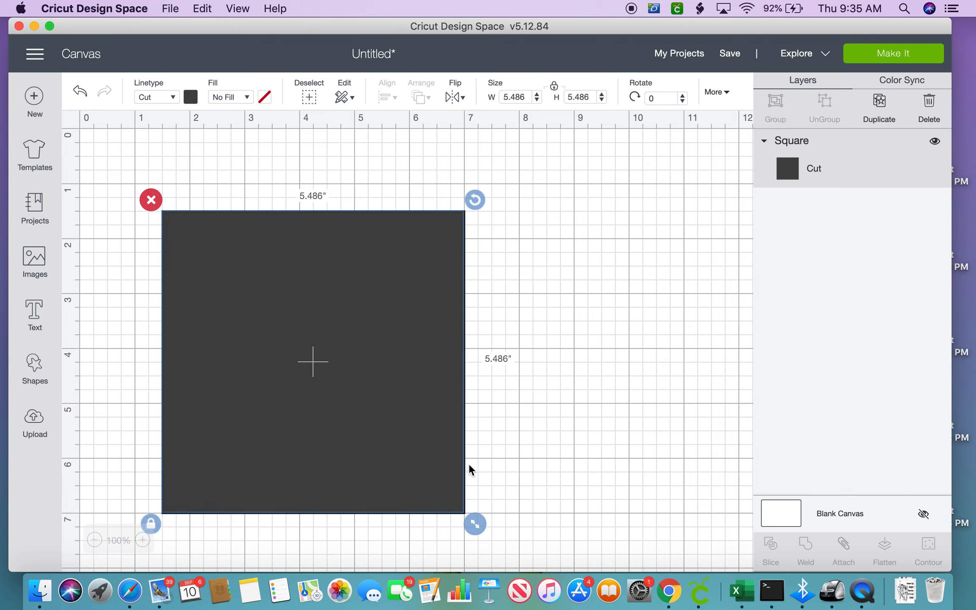
pyautogui.moveTo(316, 366); pyautogui.dragTo(759, 349)
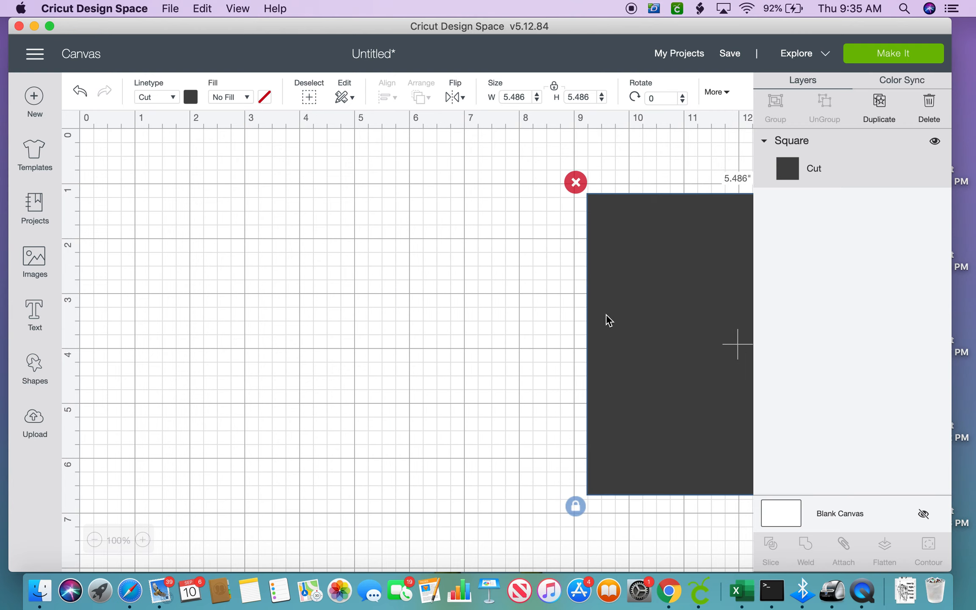
pyautogui.moveTo(605, 314); pyautogui.dragTo(643, 312)
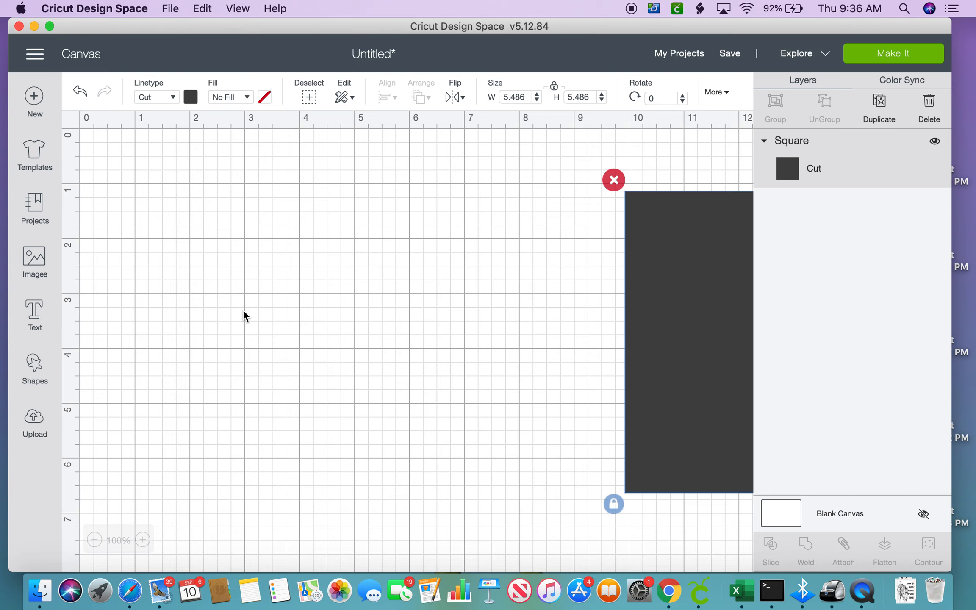
# Search the image library for "wreath" and insert the Botanical Wreath image into the canvas
pyautogui.click(42, 275)
pyautogui.click(462, 155)
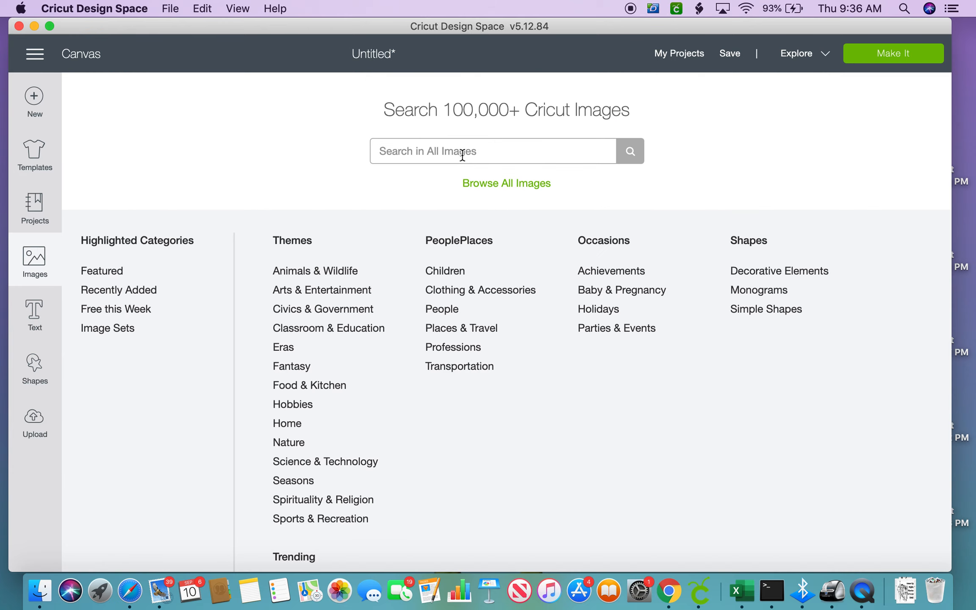
pyautogui.write('wreath')
pyautogui.press('Return')
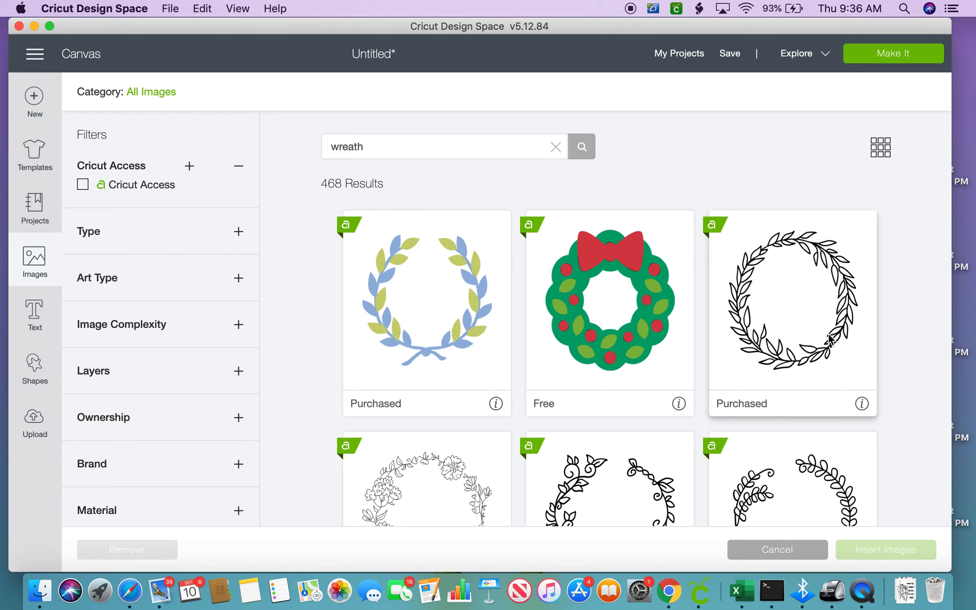
pyautogui.scroll(-3, 835, 337)
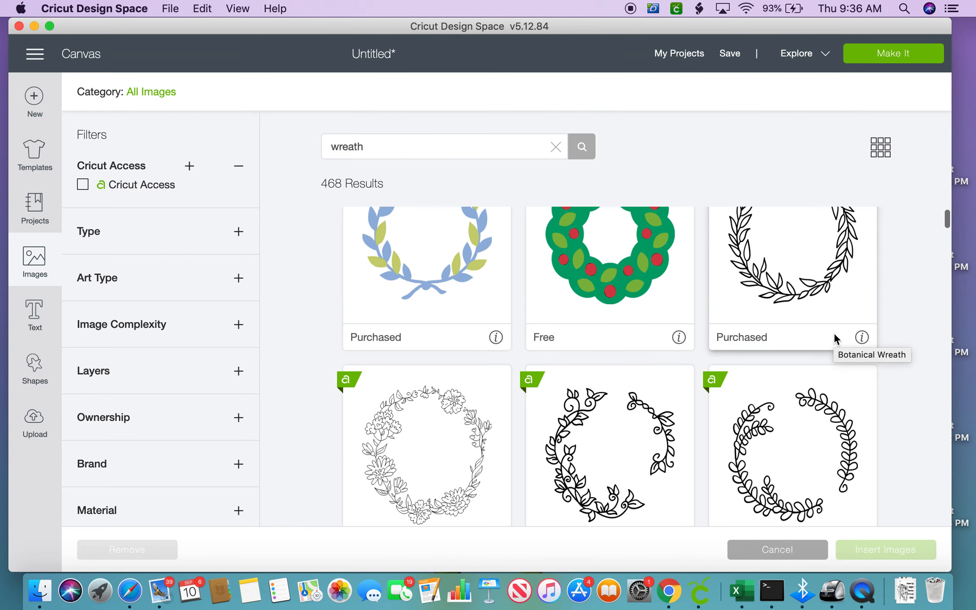
pyautogui.click(831, 293)
pyautogui.click(845, 541)
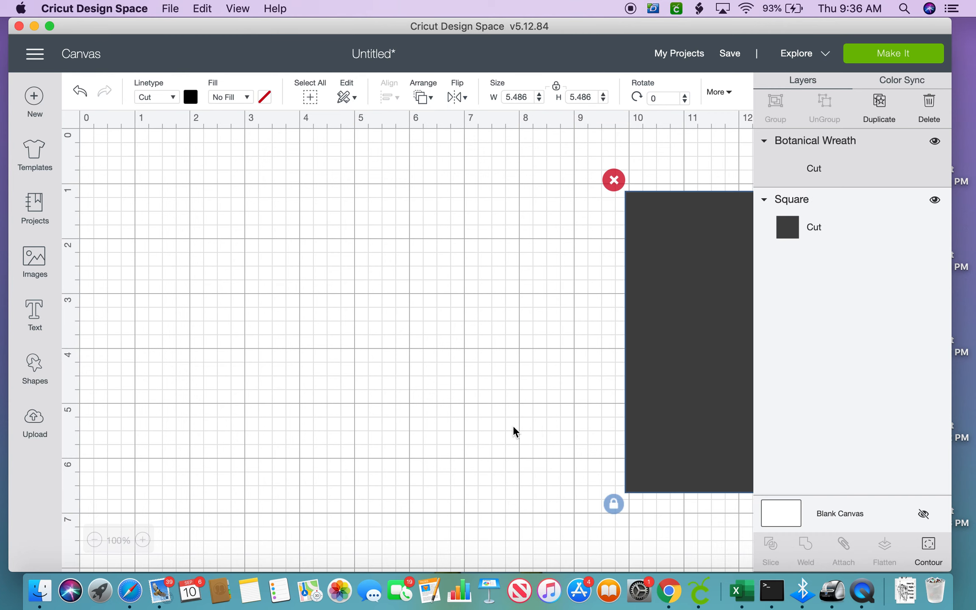
# Move the dark square back so that it lies behind the wreath
pyautogui.scroll(-3, 392, 414)
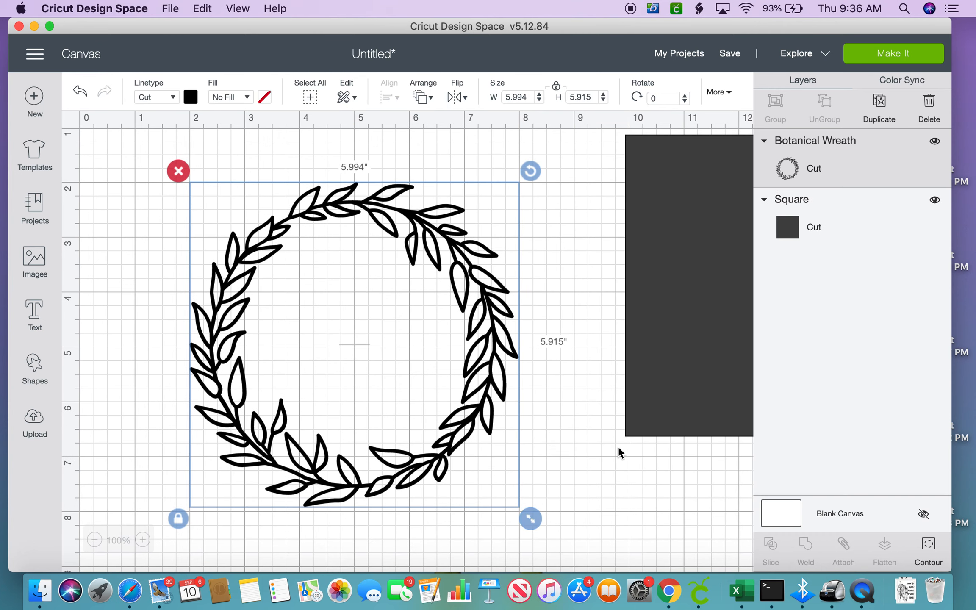
pyautogui.click(701, 366)
pyautogui.moveTo(700, 366); pyautogui.dragTo(282, 412)
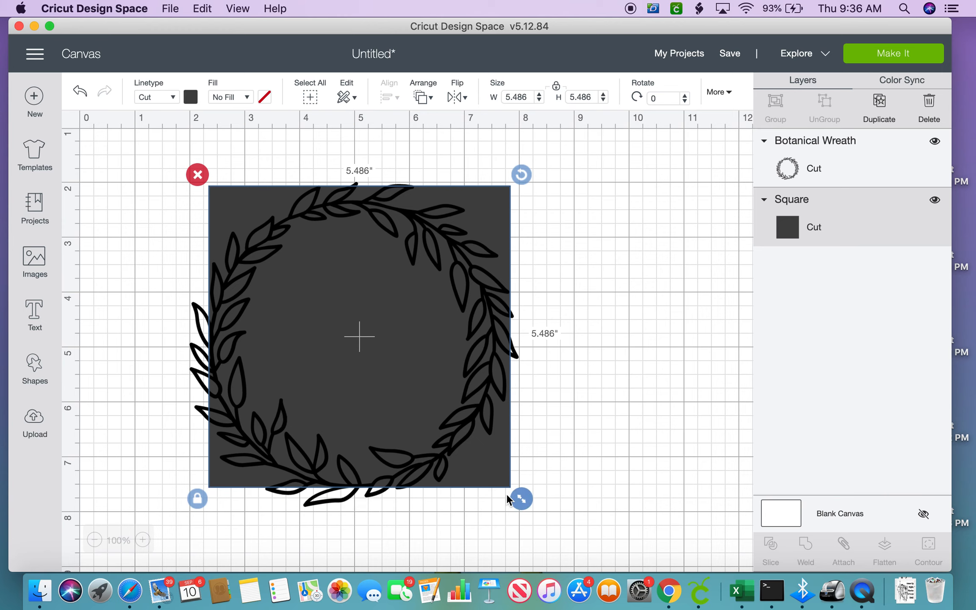
# Shrink the wreath to about 5.2 by 5.1 inches and centre it within the square
pyautogui.keyDown('shift'); pyautogui.click(458, 449); pyautogui.keyUp('shift')
pyautogui.moveTo(527, 522); pyautogui.dragTo(482, 478)
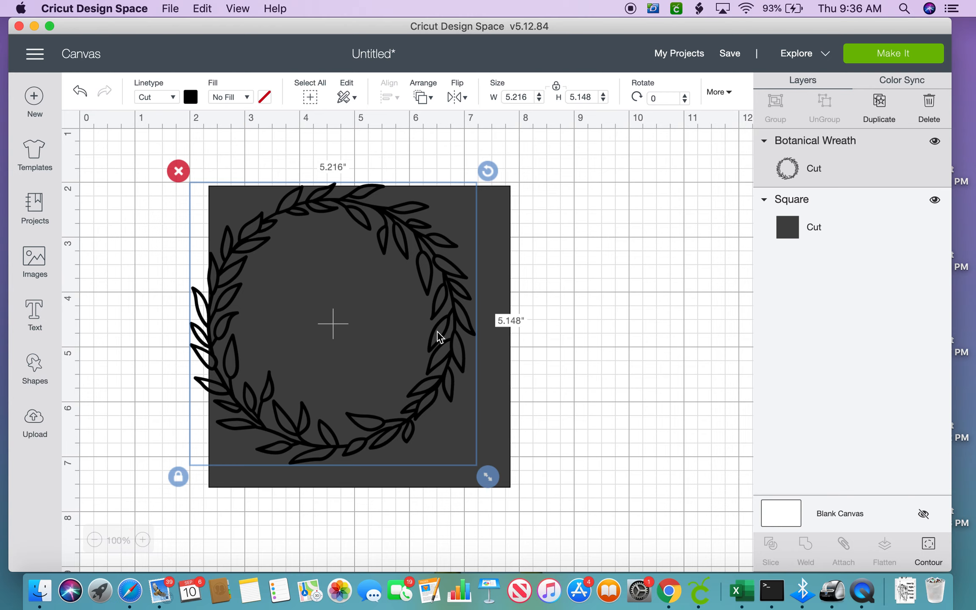
pyautogui.moveTo(447, 337); pyautogui.dragTo(472, 345)
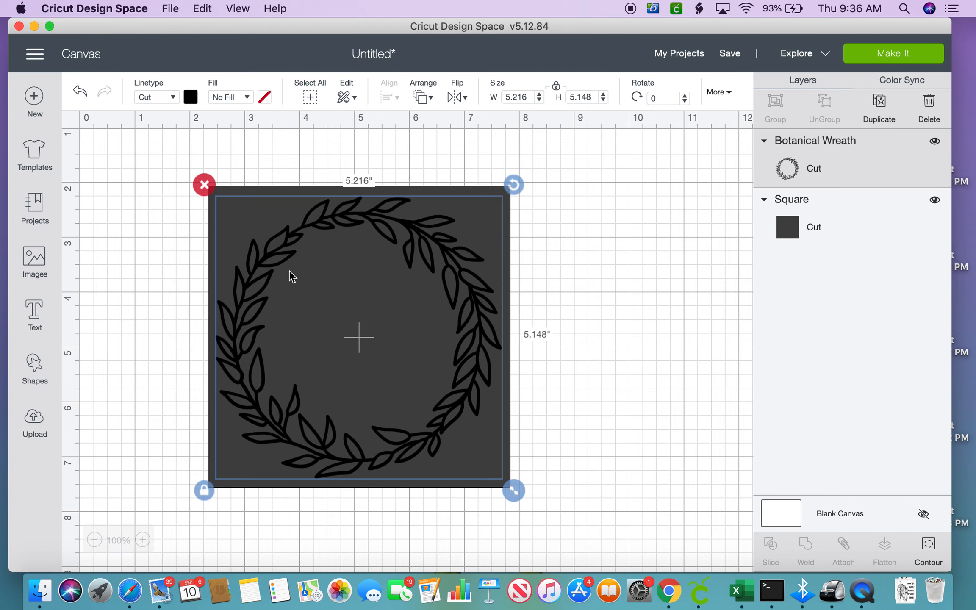
# Move the square out from behind the wreath to clear space beside it, starting past the 10-inch mark
pyautogui.click(473, 191)
pyautogui.moveTo(477, 189); pyautogui.dragTo(751, 221)
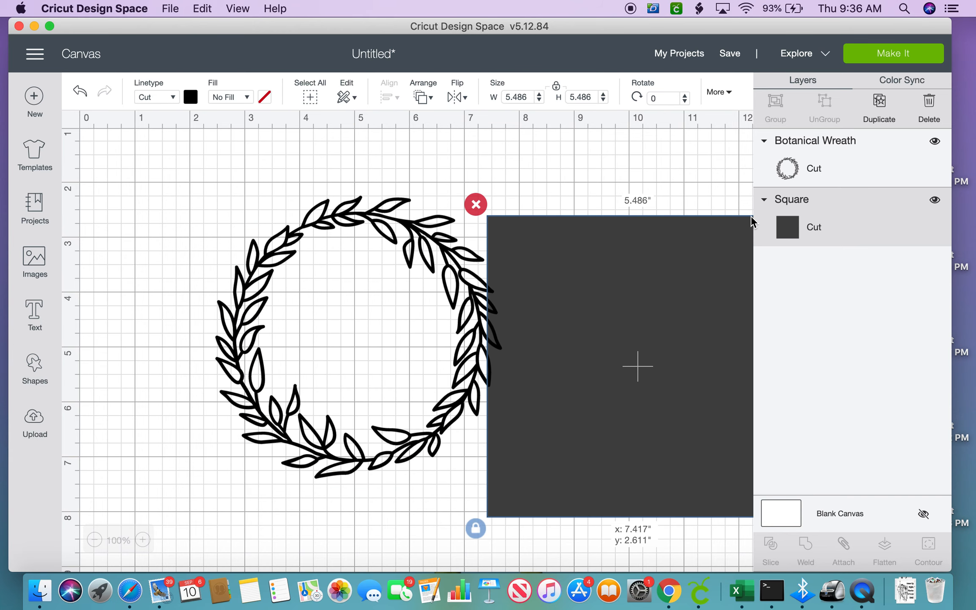
pyautogui.moveTo(581, 268); pyautogui.dragTo(748, 271)
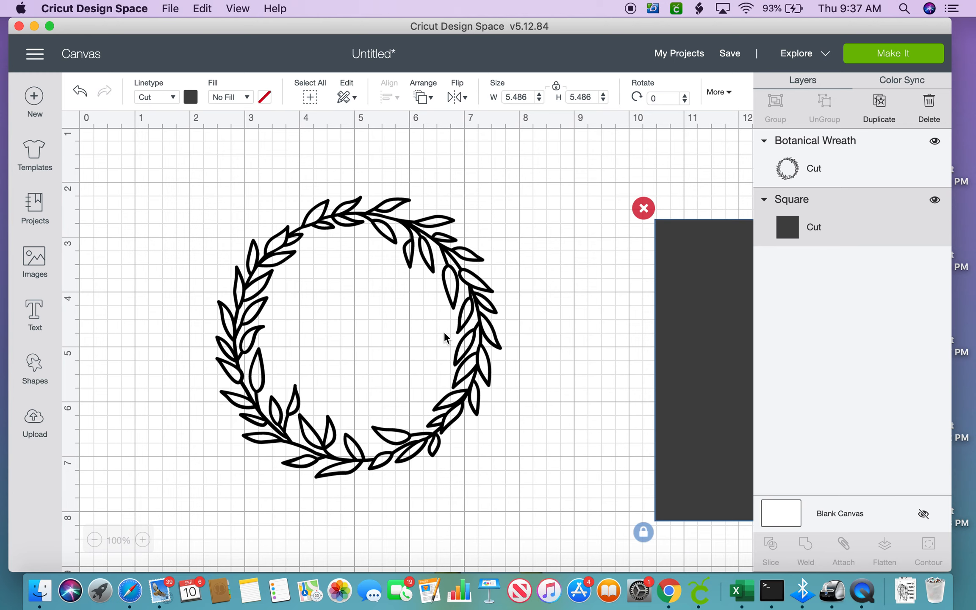
# Change the Botanical Wreath's linetype from Cut to Draw
pyautogui.click(389, 226)
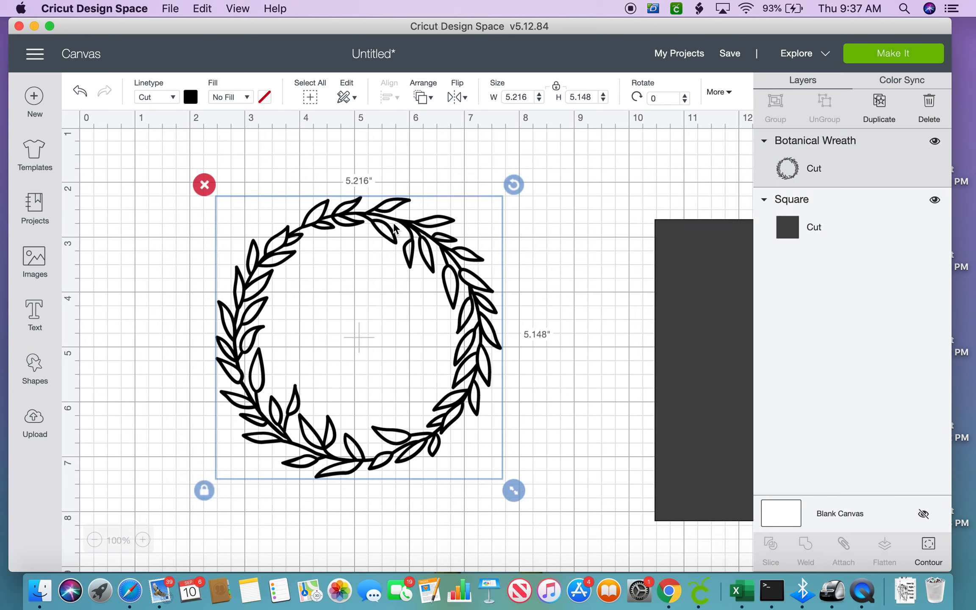
pyautogui.click(170, 97)
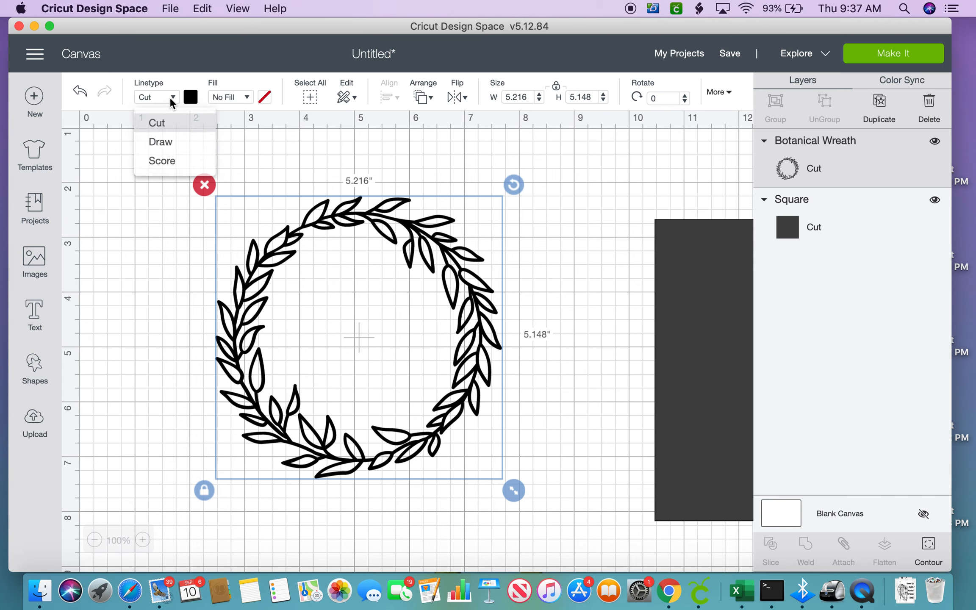
pyautogui.click(171, 145)
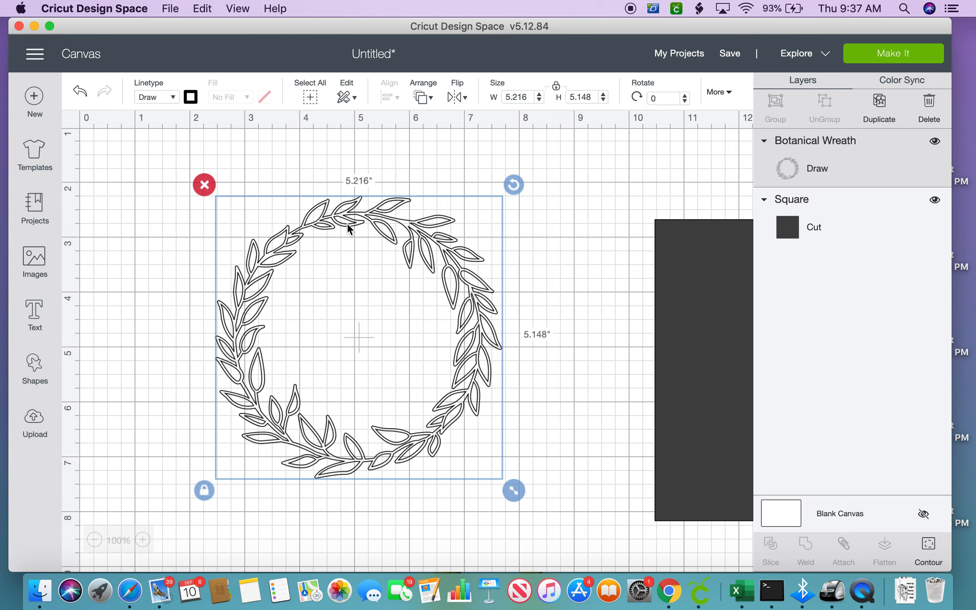
# Examine the pen colours offered for the Botanical Wreath's drawn lines, from the Fine Point shades through to the Infusible Ink ones
pyautogui.click(191, 97)
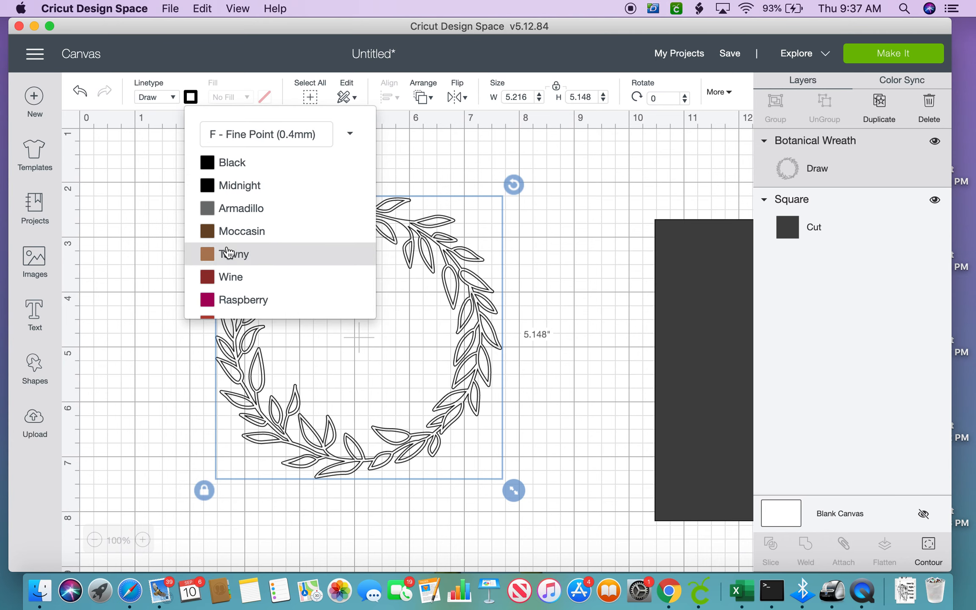
pyautogui.scroll(-2, 228, 264)
pyautogui.scroll(-8, 229, 265)
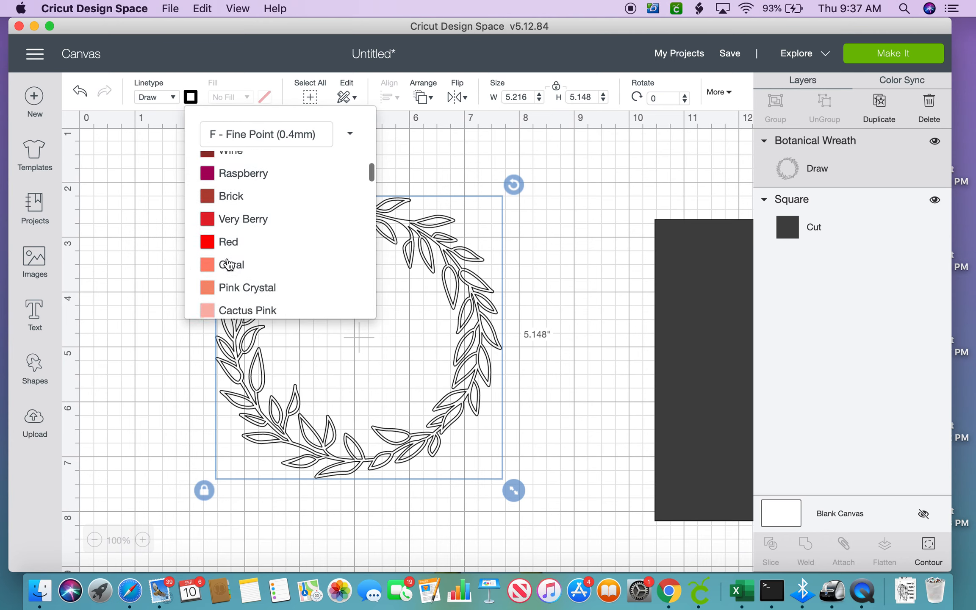
pyautogui.scroll(-6, 229, 264)
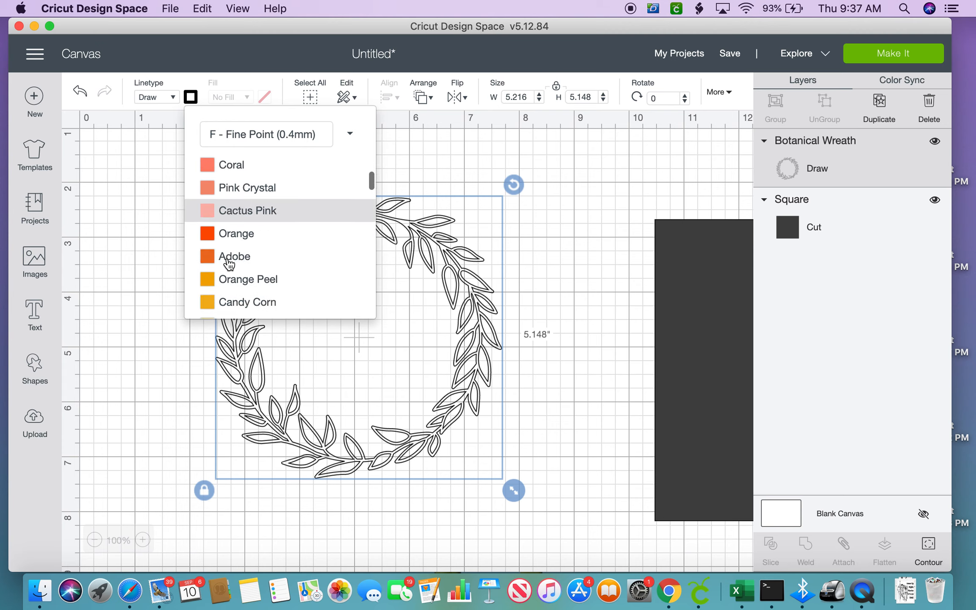
pyautogui.scroll(-5, 229, 264)
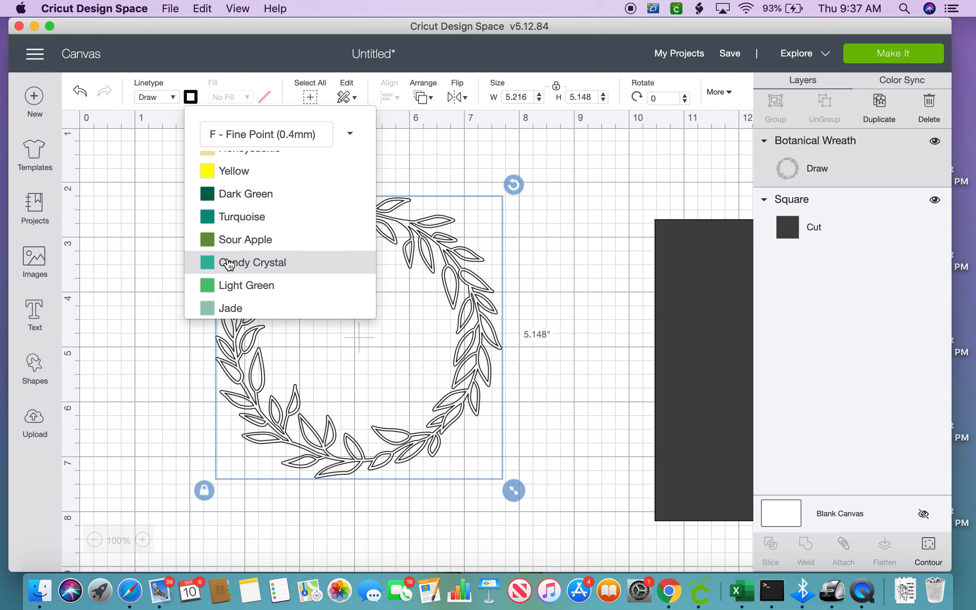
pyautogui.scroll(-2, 229, 265)
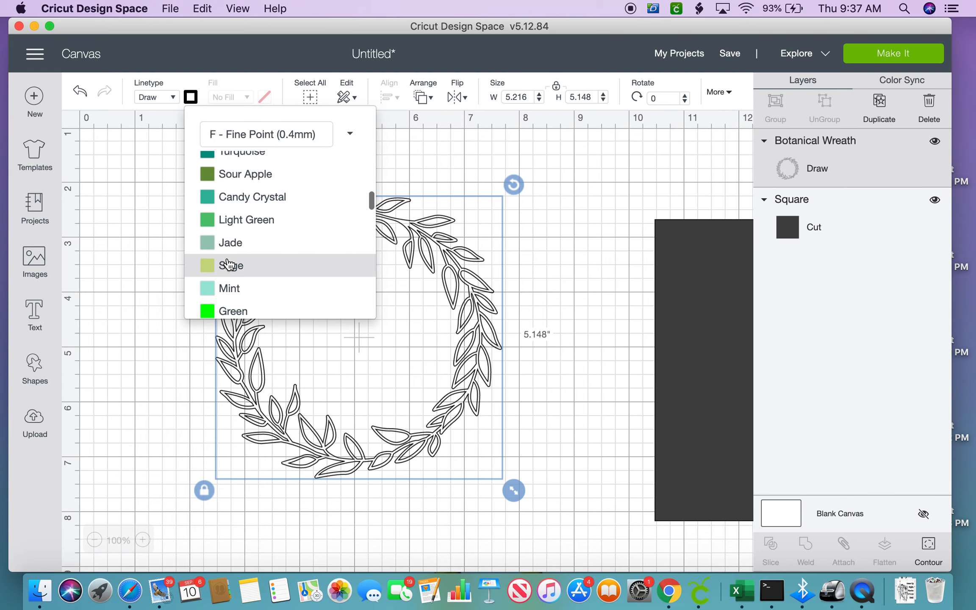
pyautogui.scroll(-3, 228, 264)
pyautogui.scroll(-5, 229, 265)
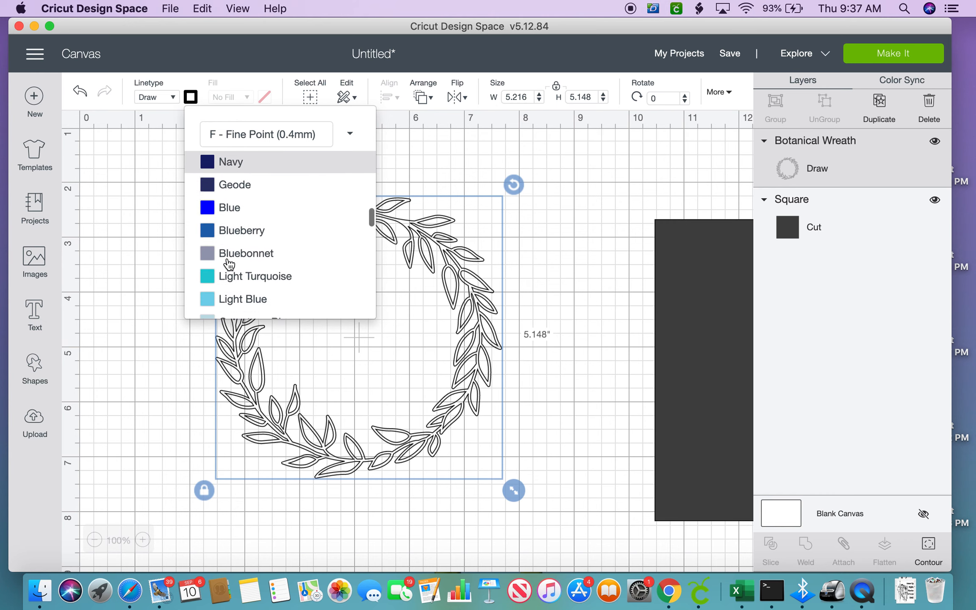
pyautogui.scroll(-2, 229, 265)
pyautogui.scroll(6, 228, 264)
pyautogui.scroll(2, 229, 264)
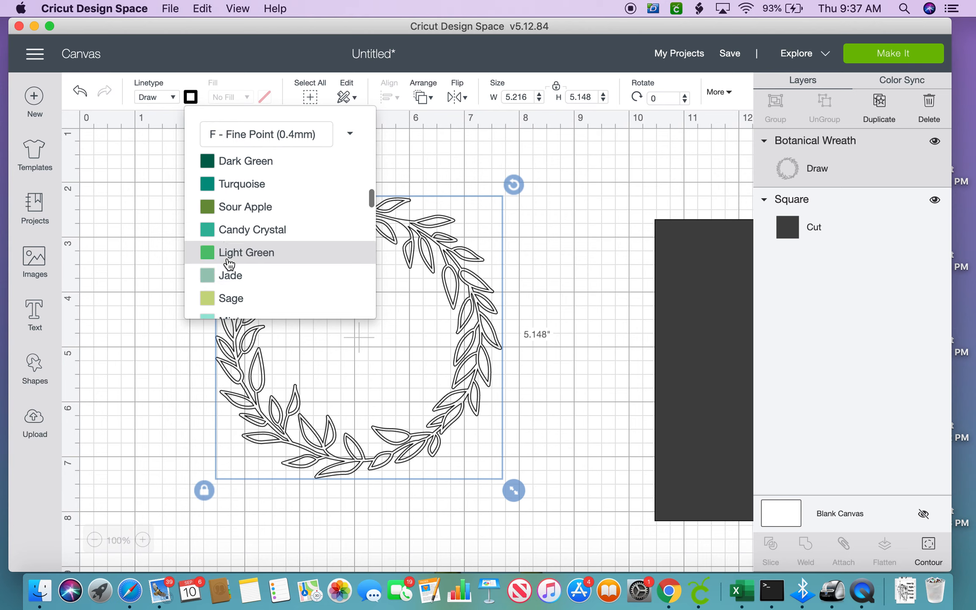
pyautogui.scroll(2, 229, 264)
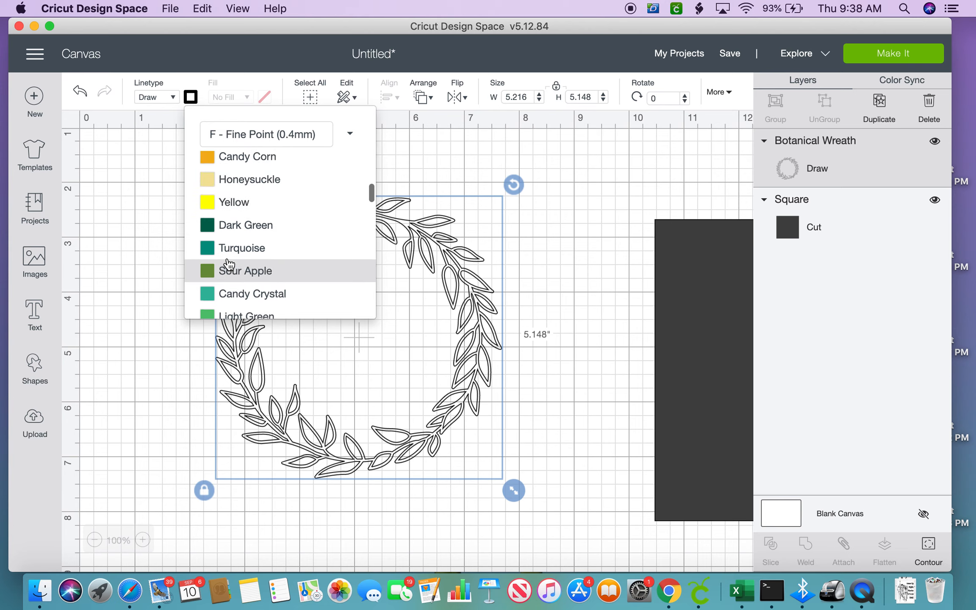
pyautogui.scroll(8, 229, 265)
pyautogui.scroll(6, 229, 265)
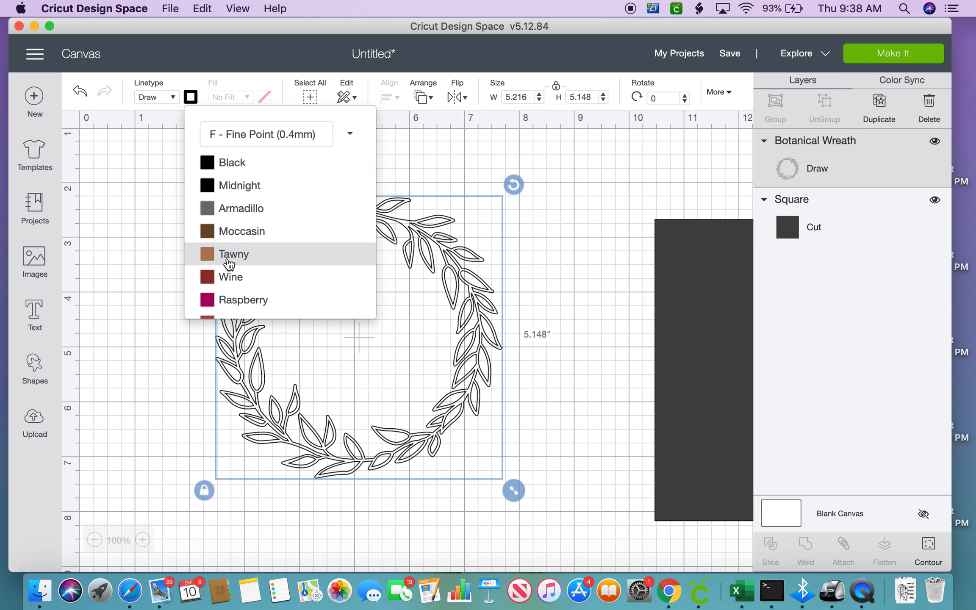
pyautogui.scroll(-15, 229, 265)
pyautogui.scroll(-4, 229, 265)
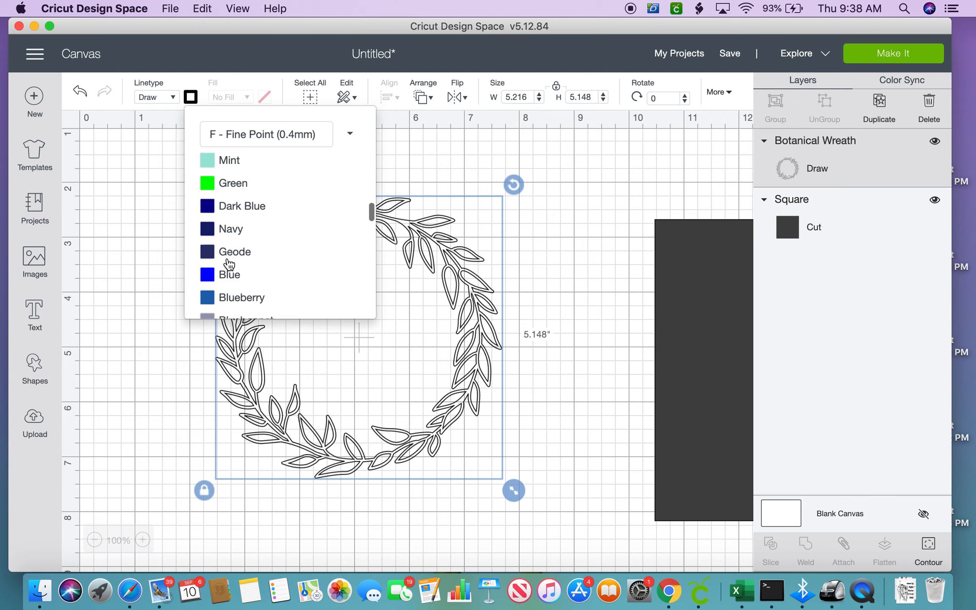
pyautogui.scroll(-18, 229, 264)
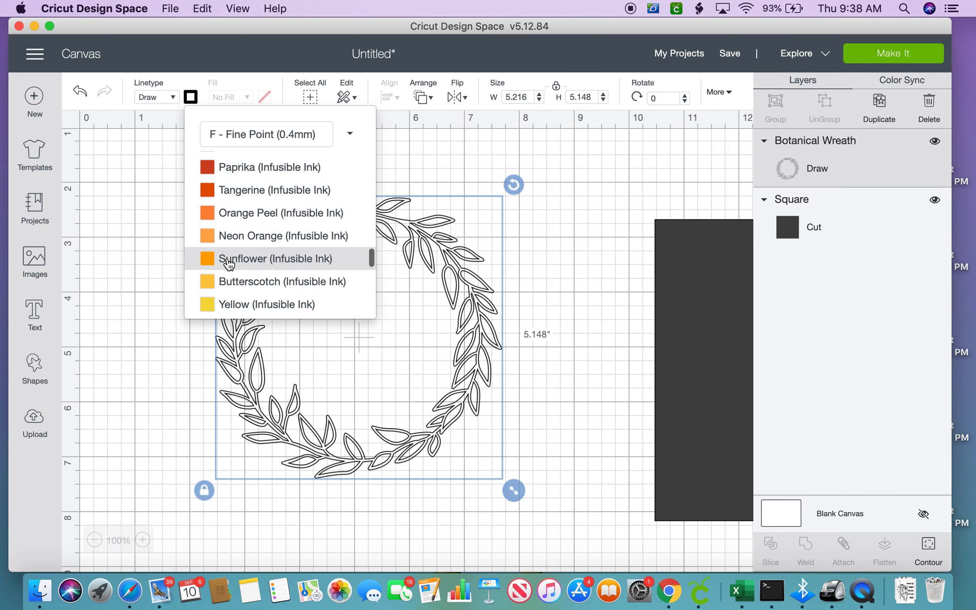
pyautogui.scroll(-1, 229, 264)
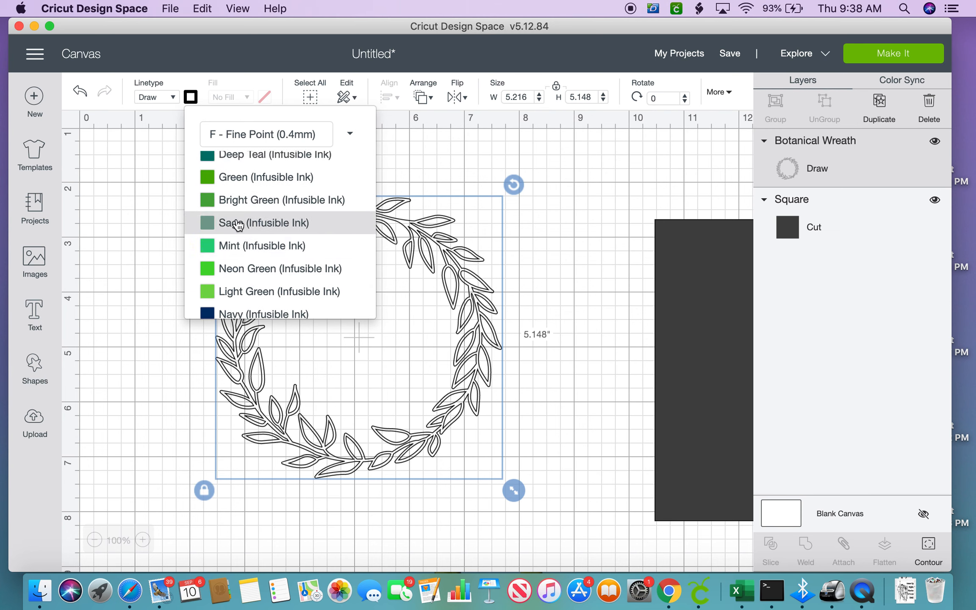
# Set the Botanical Wreath's pen colour to Light Green with the Fine Point (0.4mm) pen, and deselect the wreath
pyautogui.scroll(12, 249, 203)
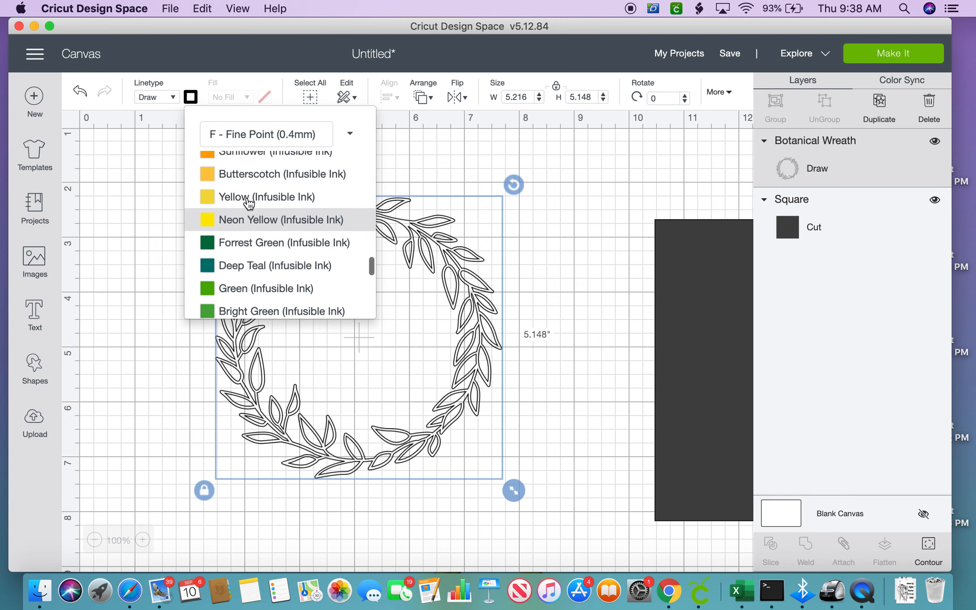
pyautogui.scroll(5, 249, 204)
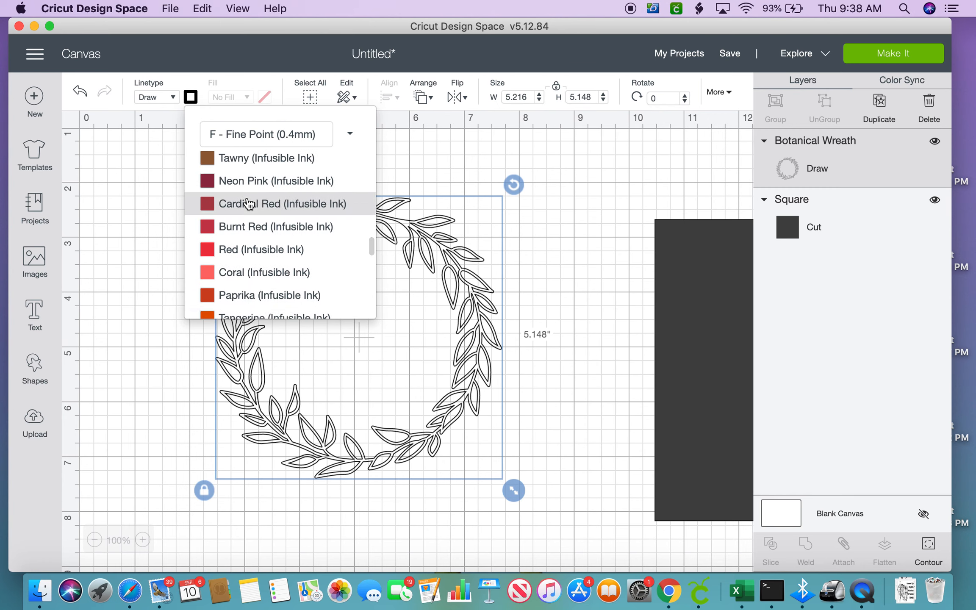
pyautogui.scroll(9, 249, 204)
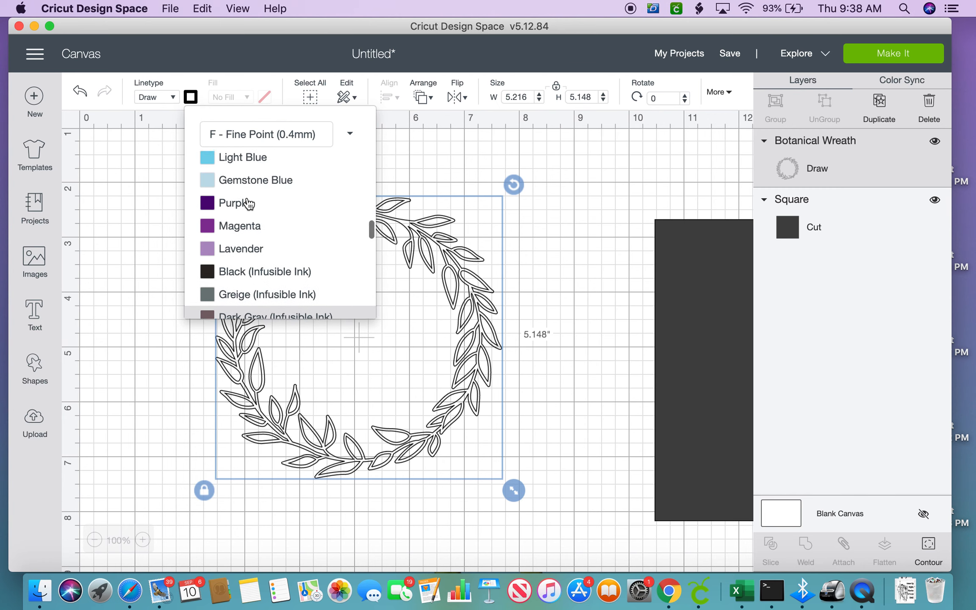
pyautogui.scroll(8, 249, 204)
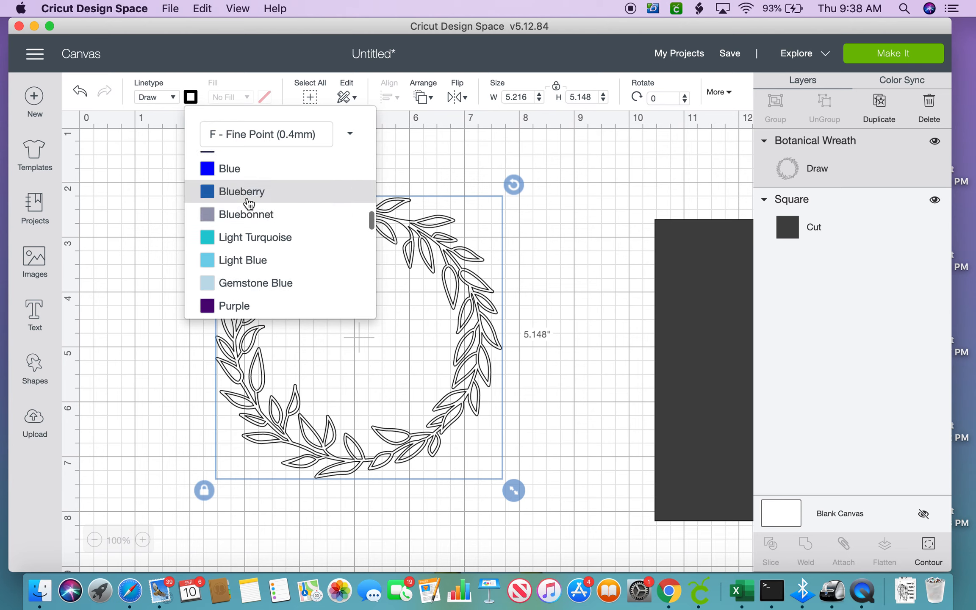
pyautogui.scroll(3, 248, 204)
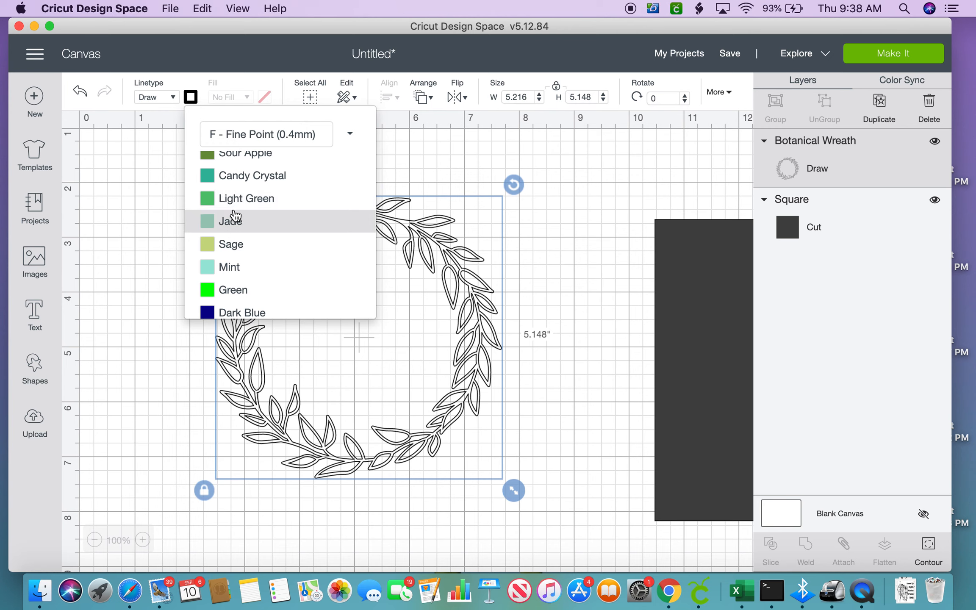
pyautogui.click(236, 208)
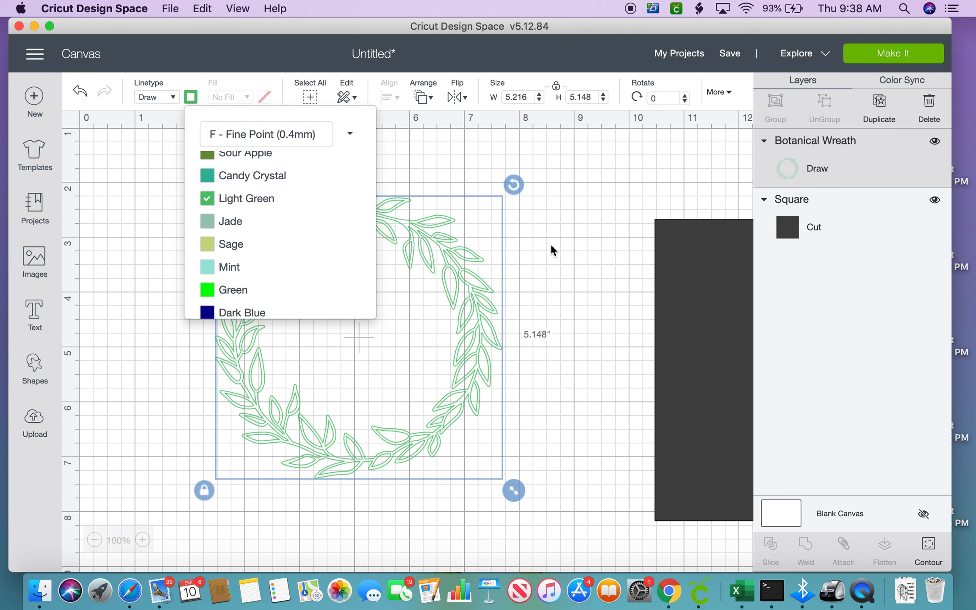
pyautogui.click(566, 257)
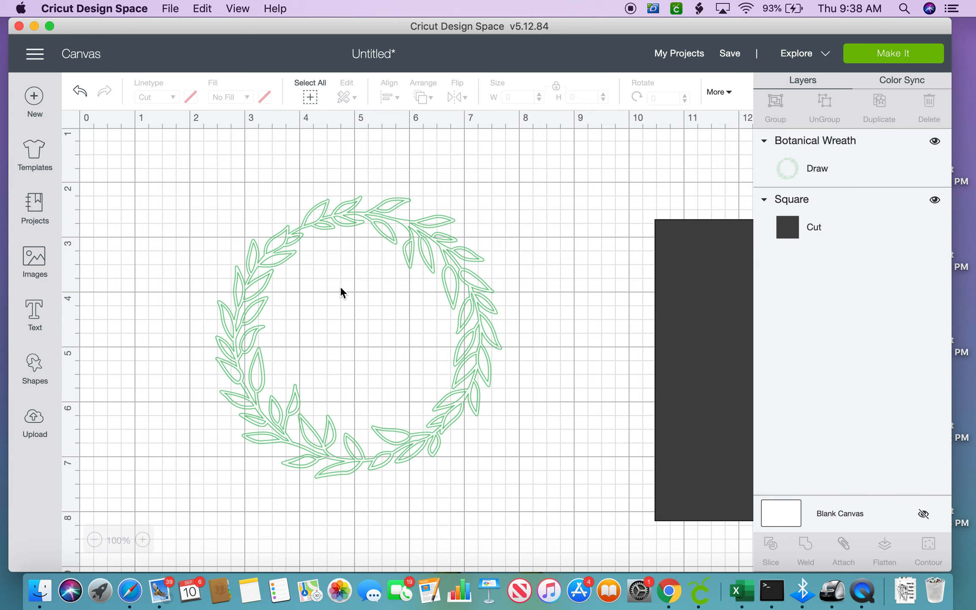
# Add a text object containing the person's first name and filter the available fonts to Writing fonts
pyautogui.click(34, 314)
pyautogui.write('Michele')
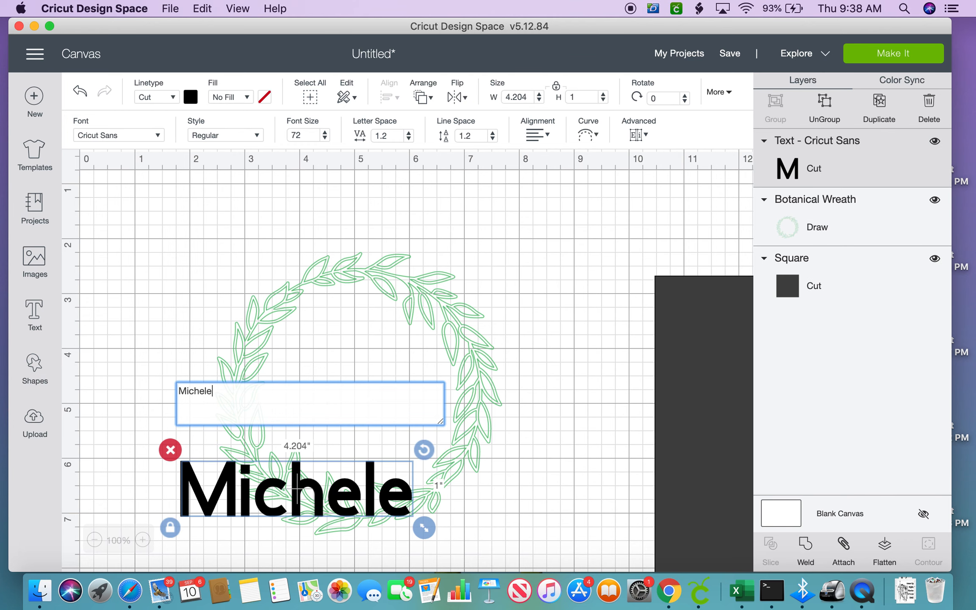
pyautogui.click(156, 135)
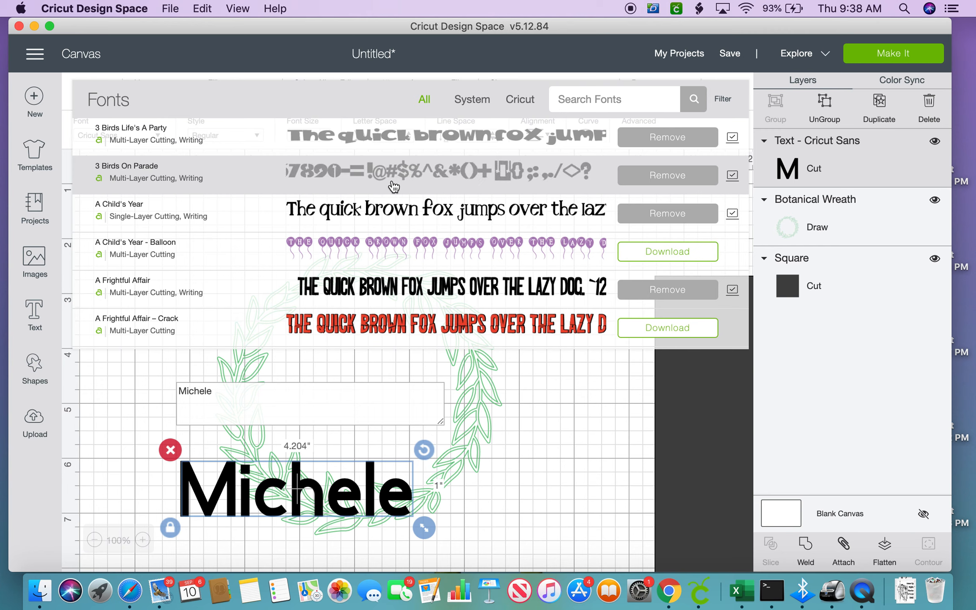
pyautogui.click(724, 101)
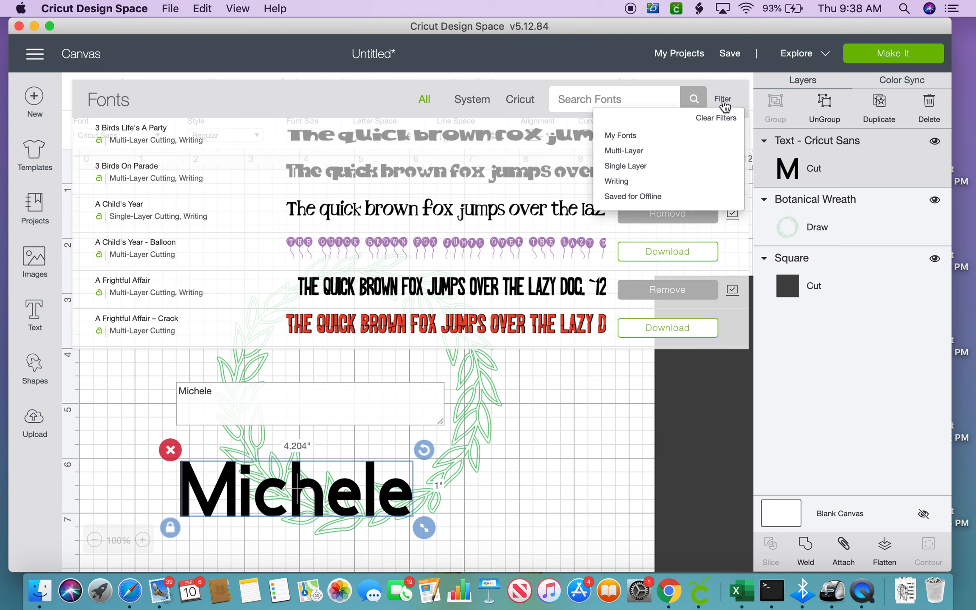
pyautogui.click(665, 182)
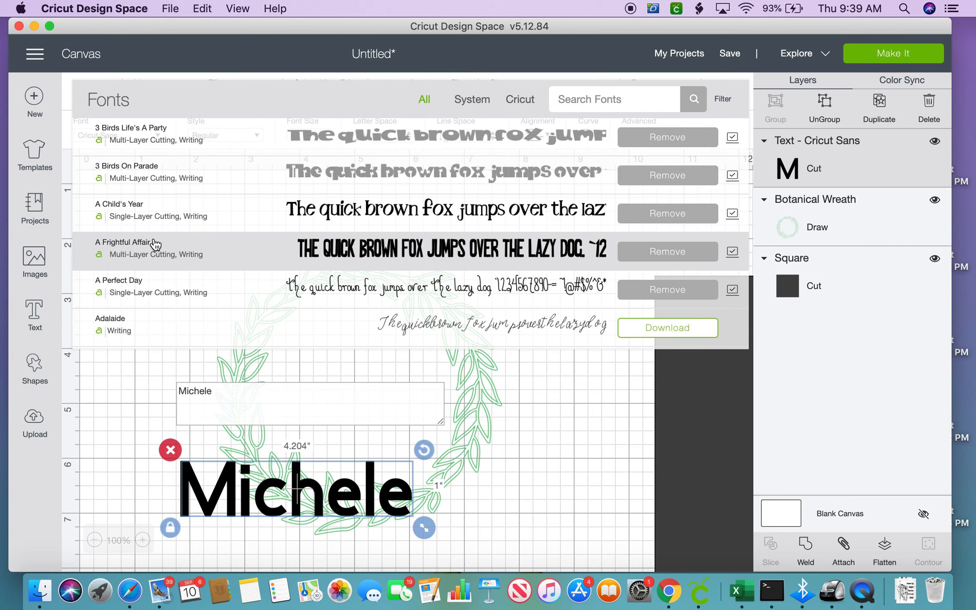
# Apply the Beadwork writing font to the name text
pyautogui.scroll(-5, 156, 243)
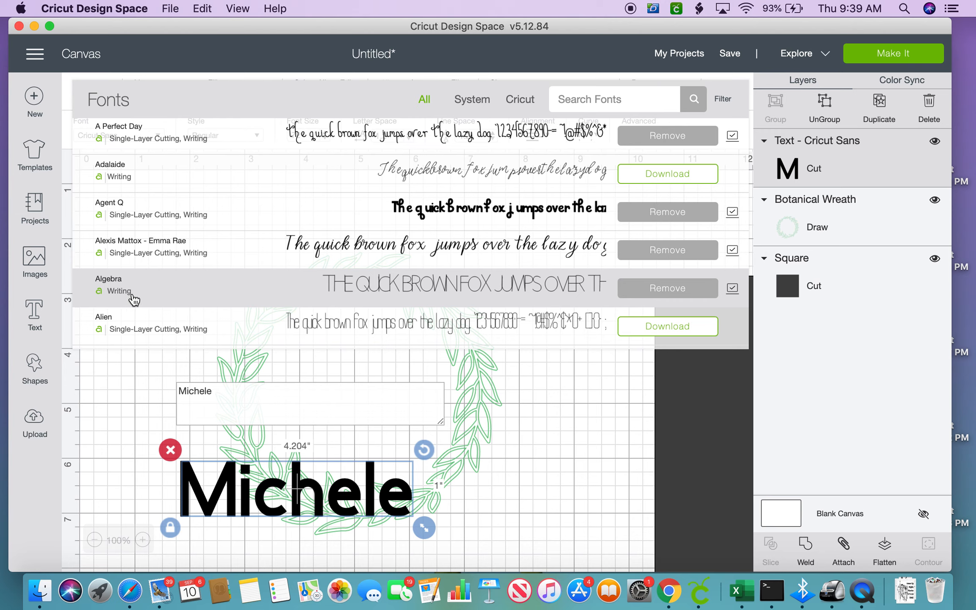
pyautogui.scroll(-2, 134, 299)
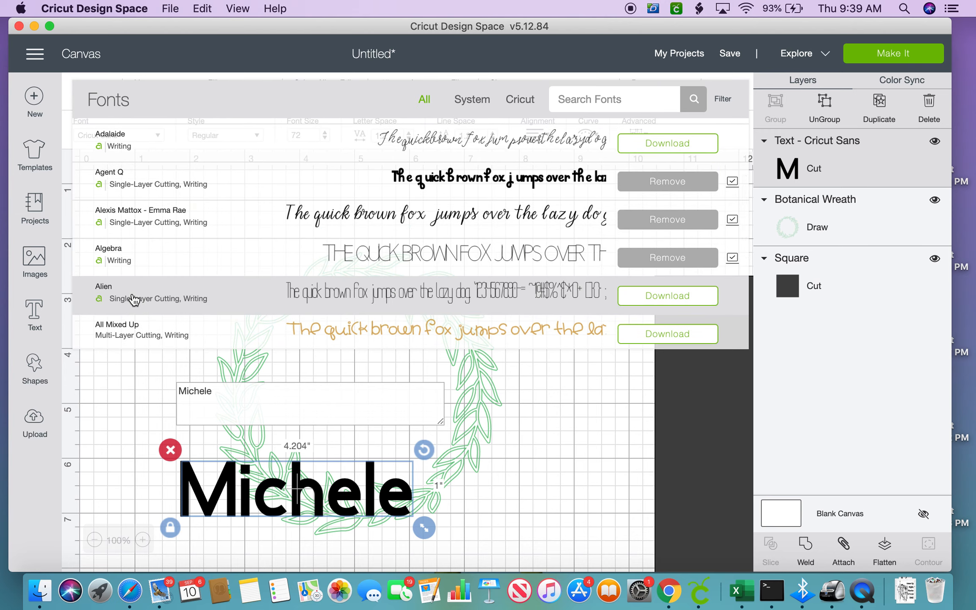
pyautogui.scroll(-2, 133, 299)
pyautogui.scroll(-3, 134, 299)
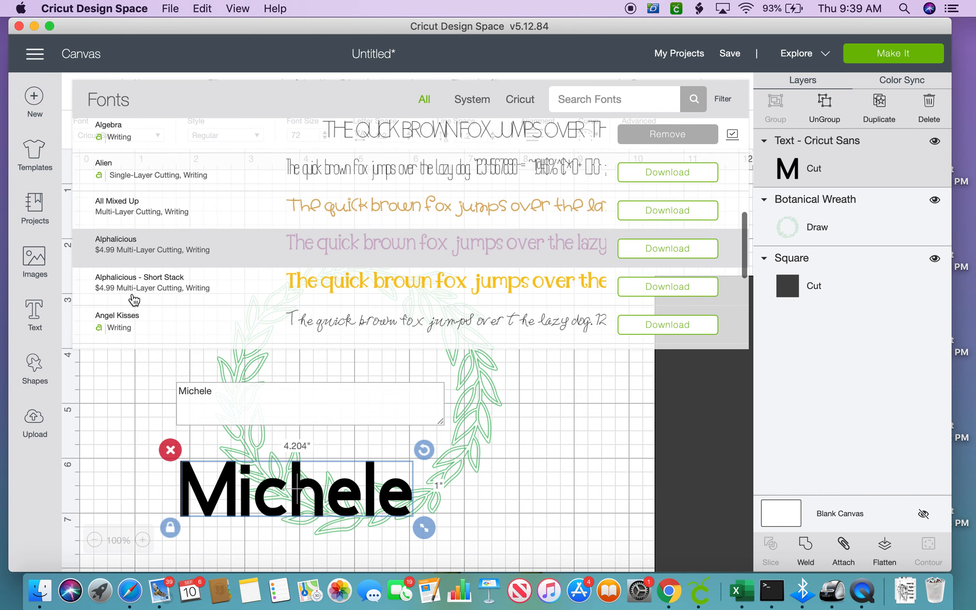
pyautogui.scroll(-3, 134, 299)
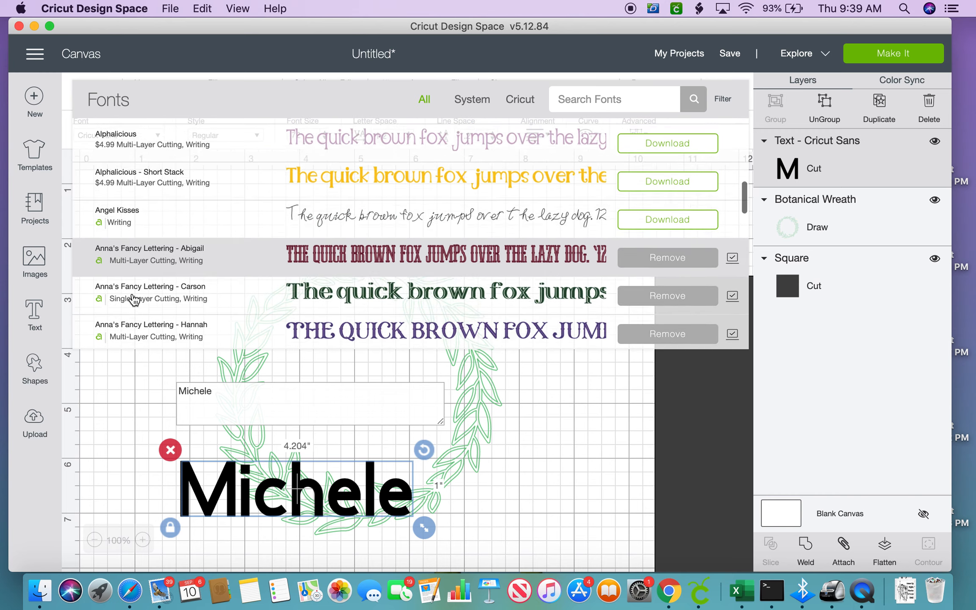
pyautogui.scroll(-4, 134, 299)
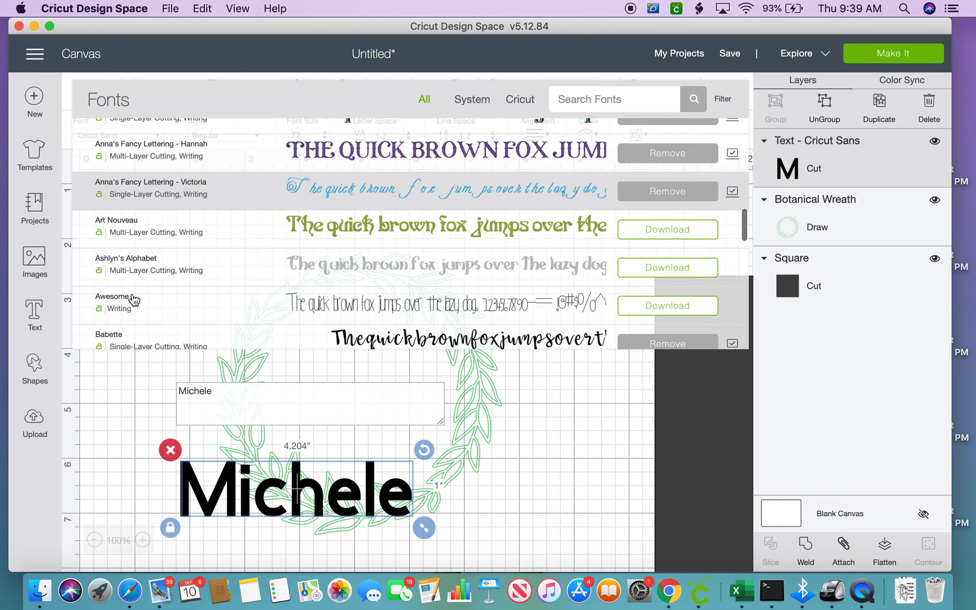
pyautogui.scroll(-1, 134, 299)
pyautogui.scroll(-8, 134, 299)
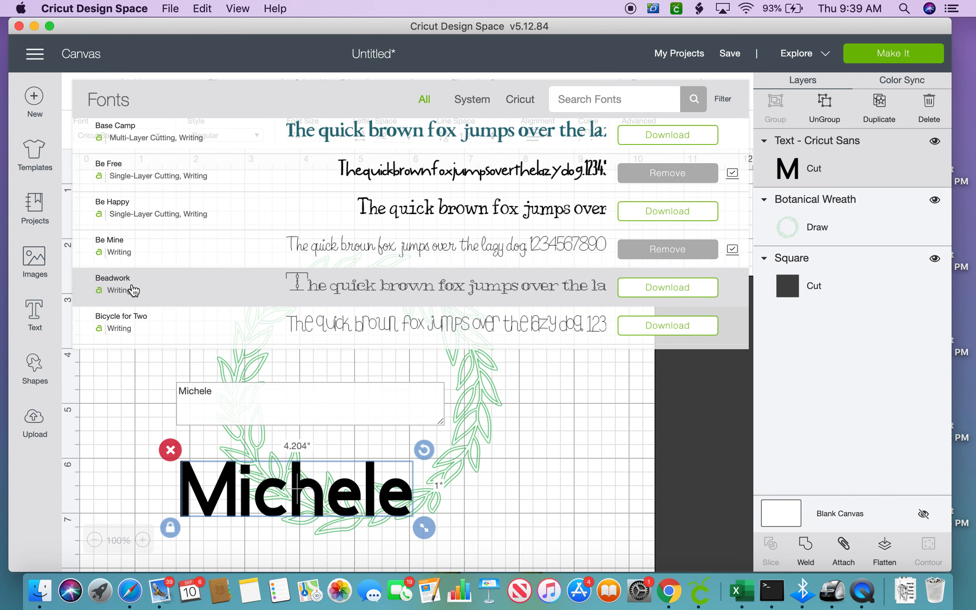
pyautogui.click(134, 291)
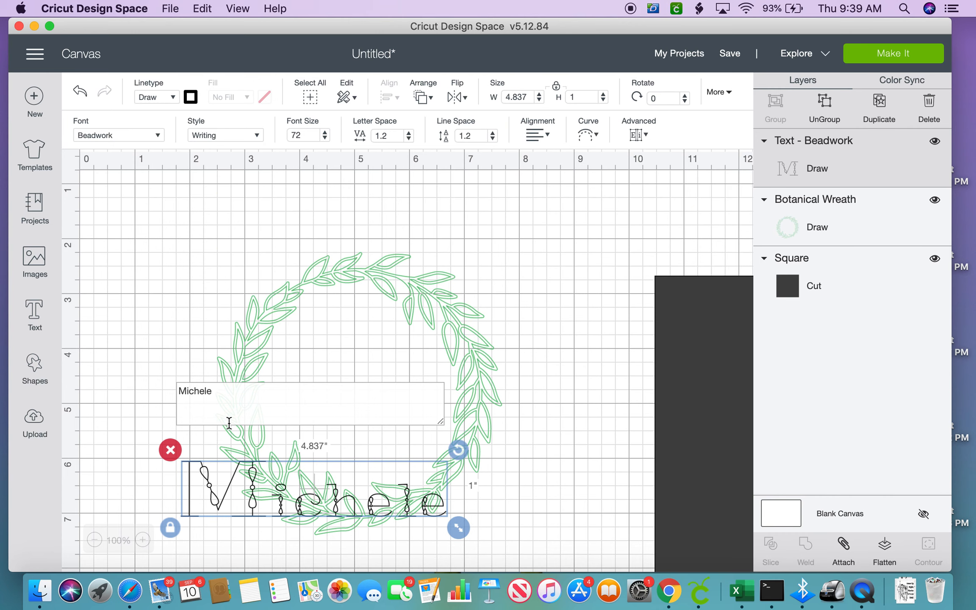
# Browse further through the writing fonts and apply the Brandon font to the name text
pyautogui.click(157, 135)
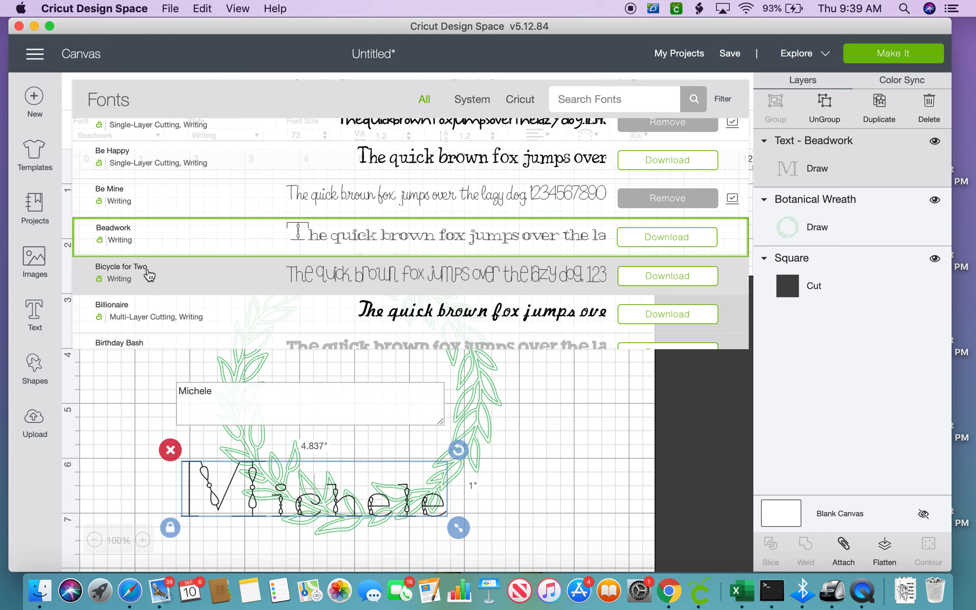
pyautogui.scroll(-5, 149, 275)
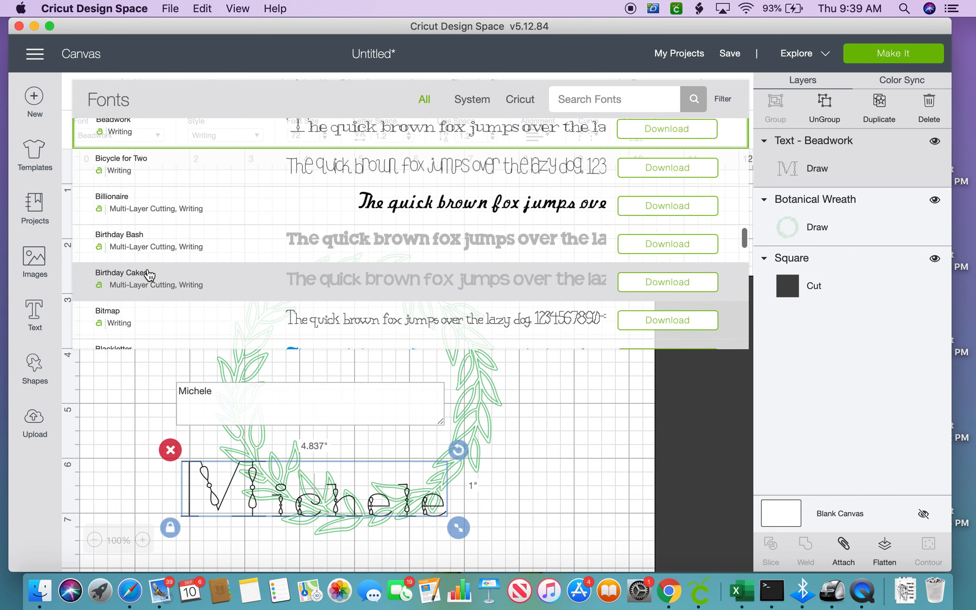
pyautogui.scroll(-1, 149, 275)
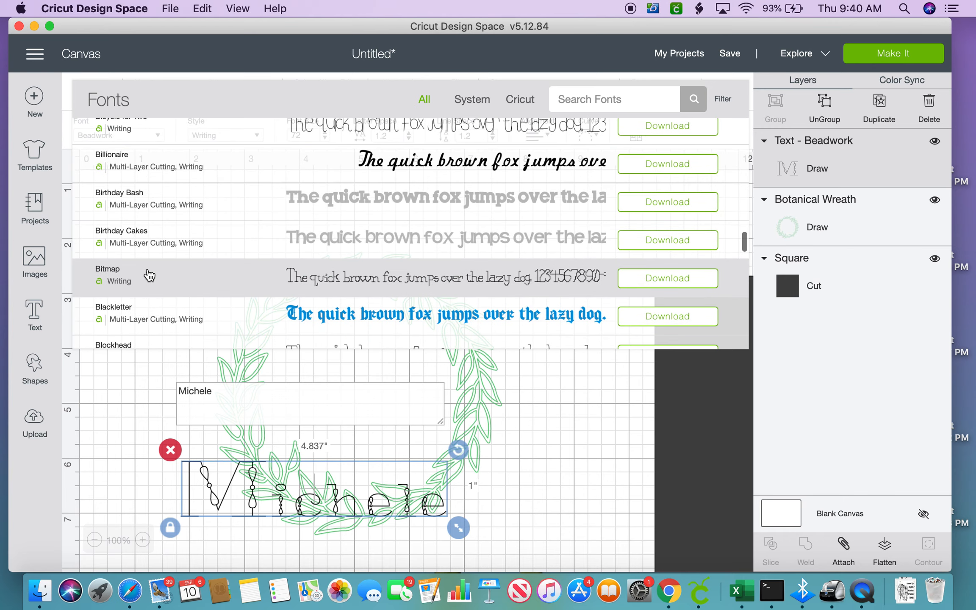
pyautogui.scroll(-1, 149, 275)
pyautogui.scroll(-1, 149, 275)
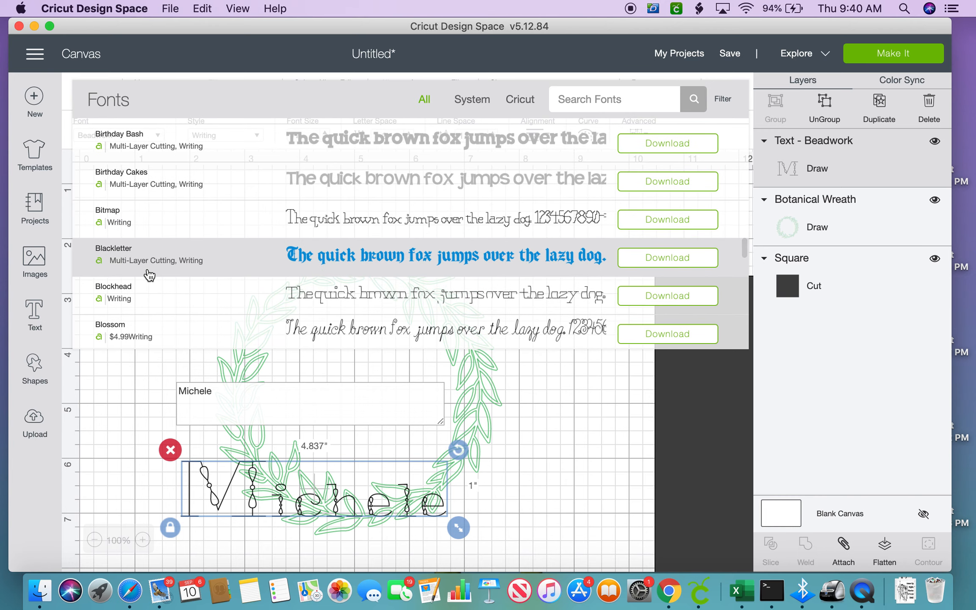
pyautogui.scroll(-2, 149, 276)
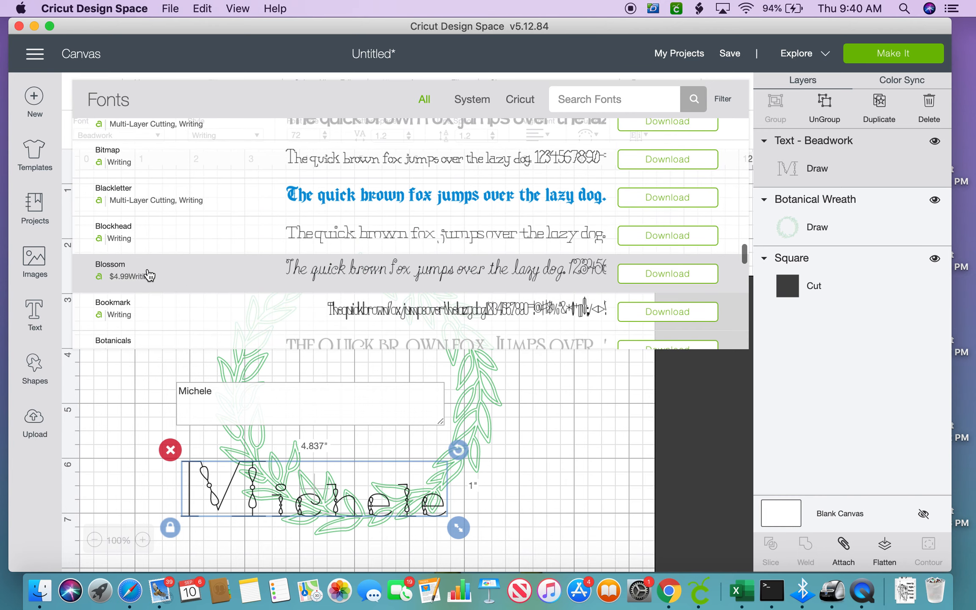
pyautogui.scroll(-3, 149, 275)
pyautogui.click(141, 233)
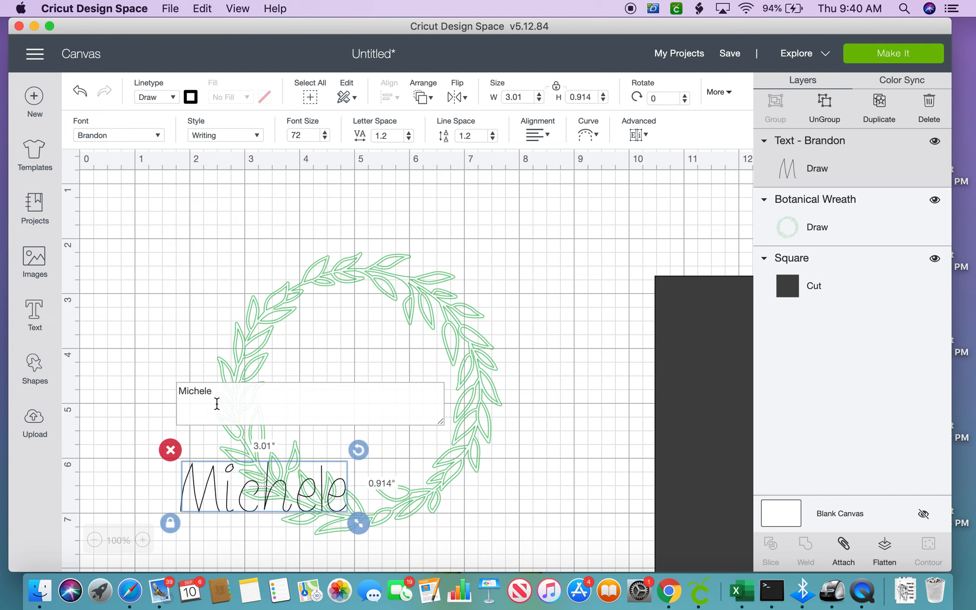
# Shrink the name text to about 2.12 in wide and centre it inside the upper half of the wreath
pyautogui.click(339, 488)
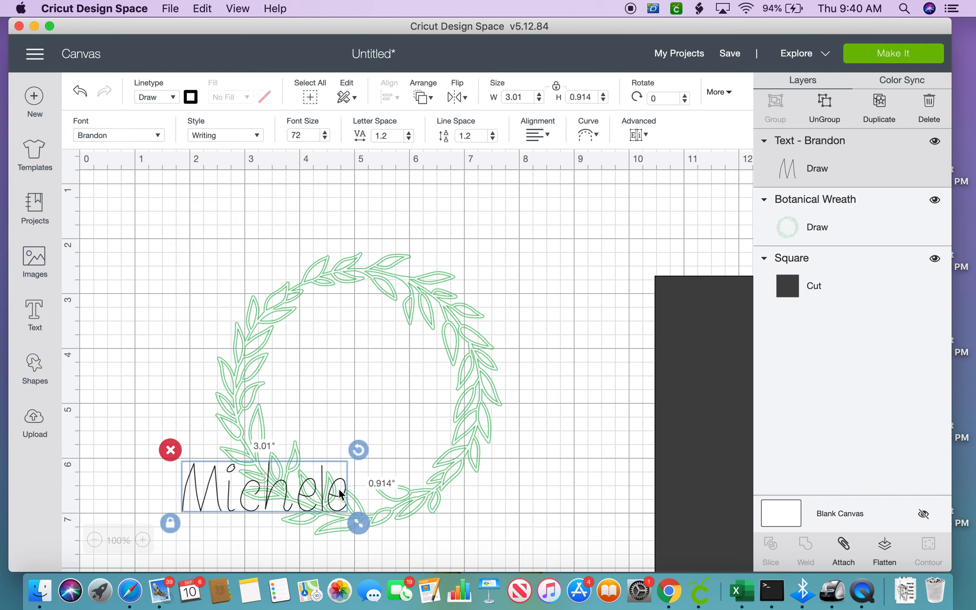
pyautogui.moveTo(339, 488); pyautogui.dragTo(434, 361)
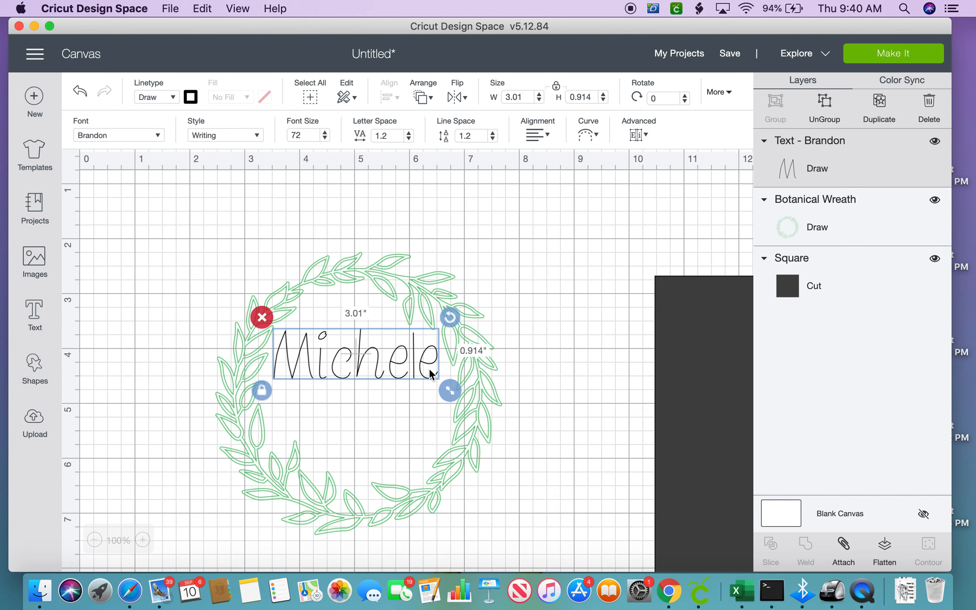
pyautogui.moveTo(450, 392); pyautogui.dragTo(401, 372)
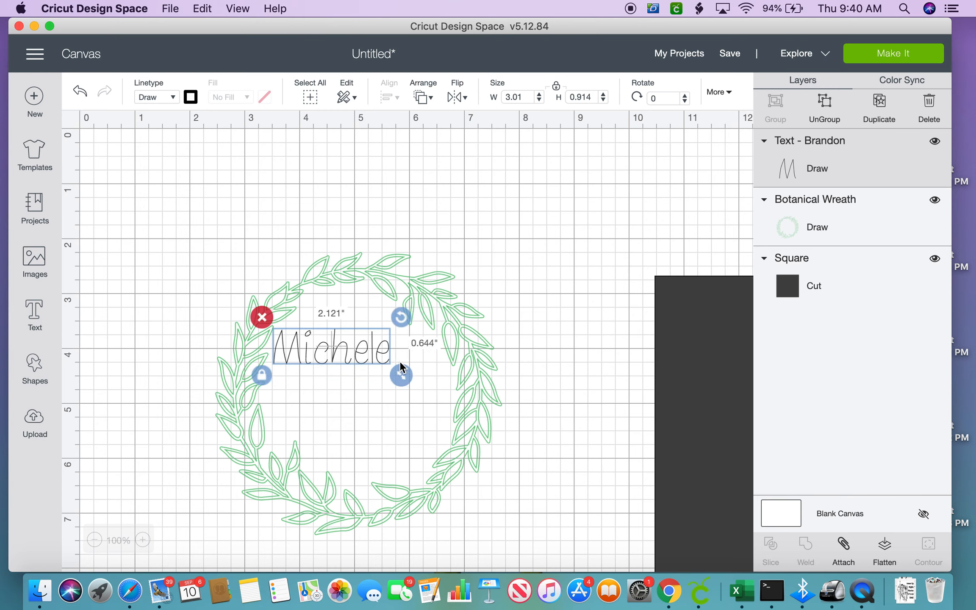
pyautogui.moveTo(344, 349); pyautogui.dragTo(372, 347)
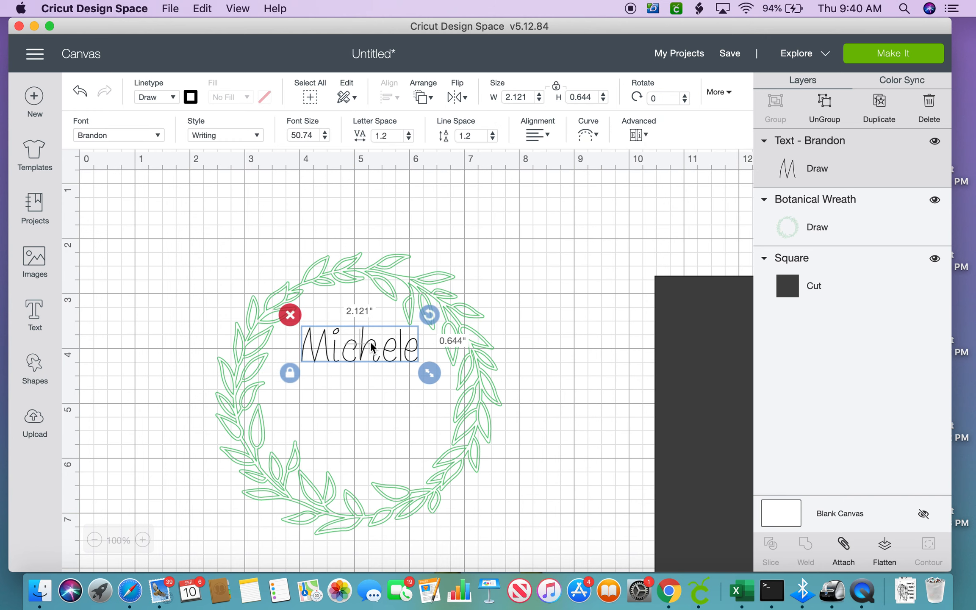
pyautogui.click(515, 322)
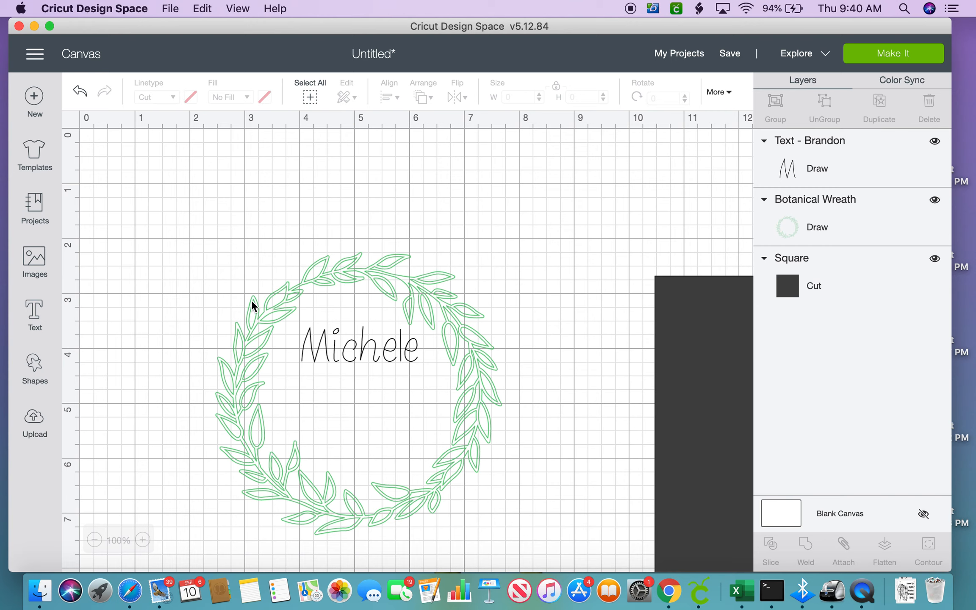
# Add a second text object reading "Idle Time Krafts" in the Brandon writing font
pyautogui.click(35, 313)
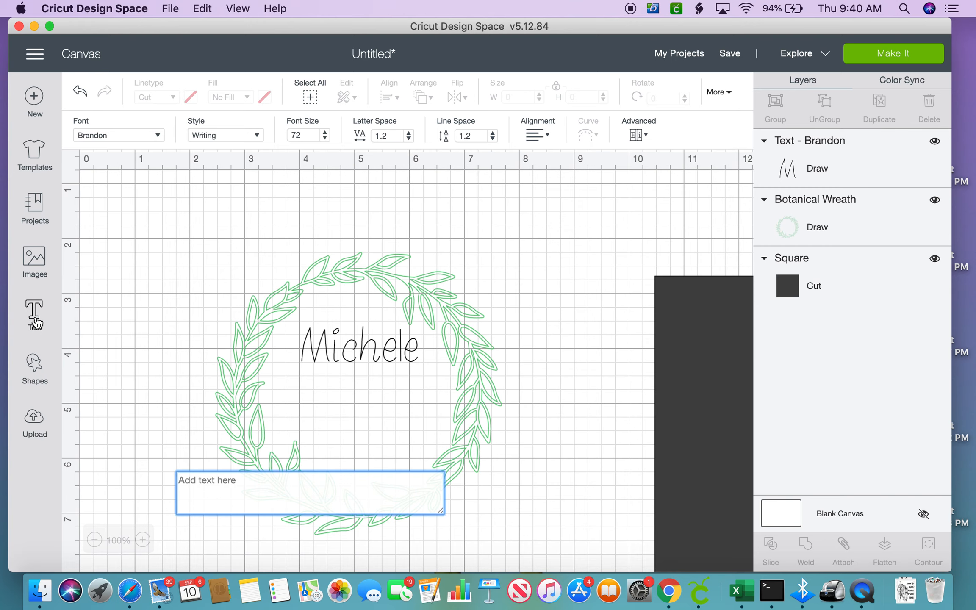
pyautogui.write('Idle T')
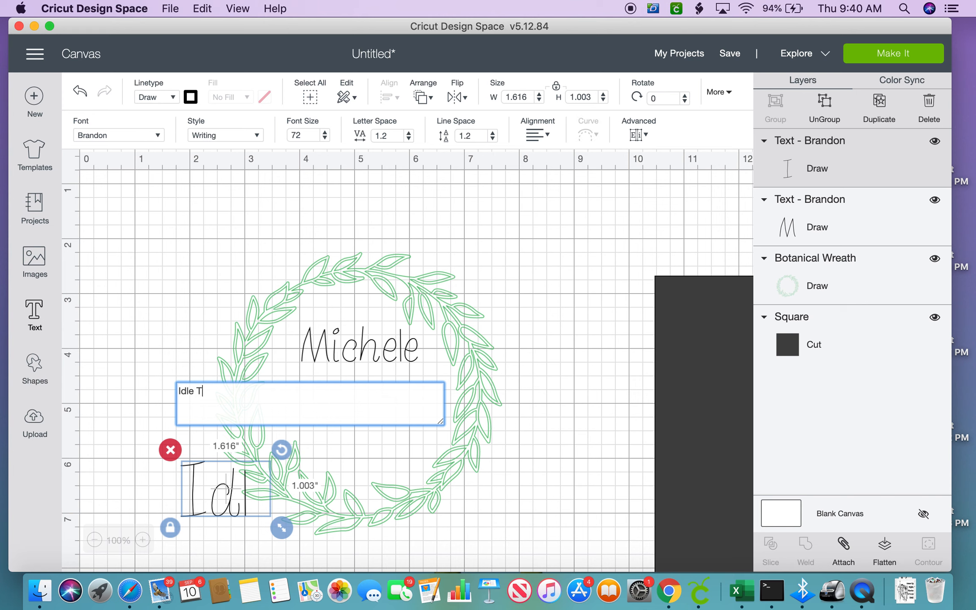
pyautogui.write('ime')
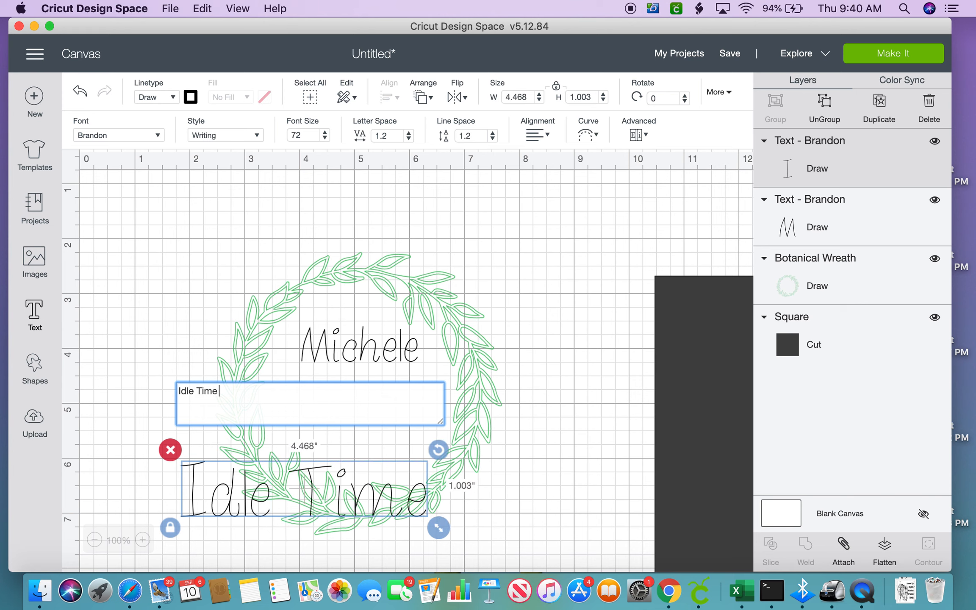
pyautogui.write(' Krafts')
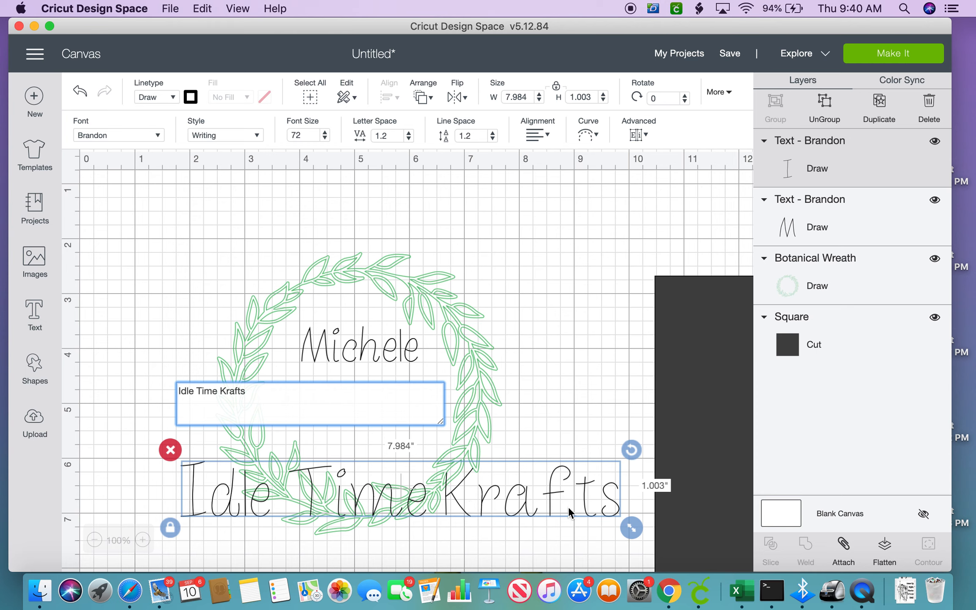
# Shrink the "Idle Time Krafts" text to about 3.53 in wide and place it inside the wreath directly under the name
pyautogui.moveTo(630, 531); pyautogui.dragTo(335, 458)
pyautogui.click(202, 491)
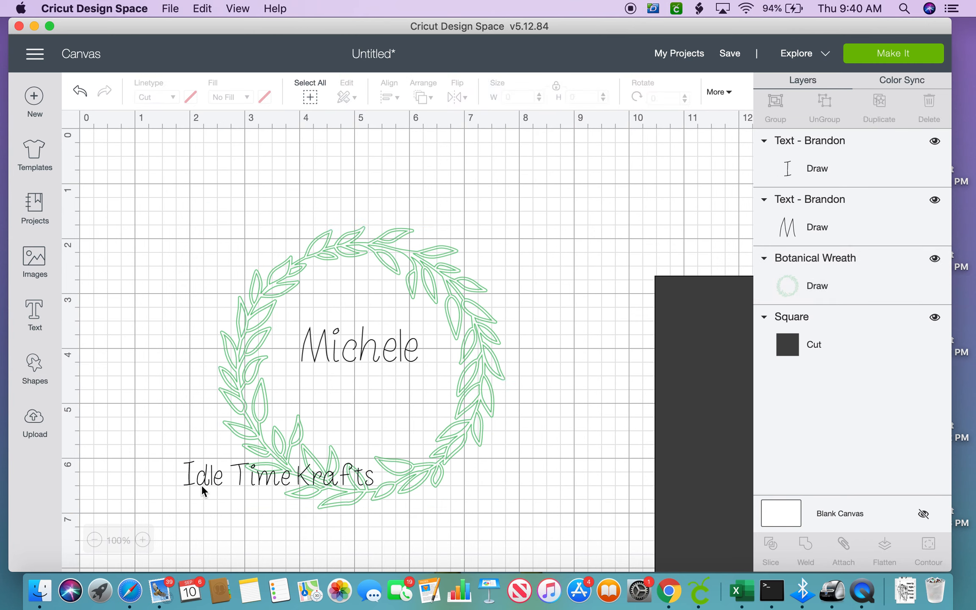
pyautogui.click(200, 483)
pyautogui.moveTo(199, 483); pyautogui.dragTo(281, 383)
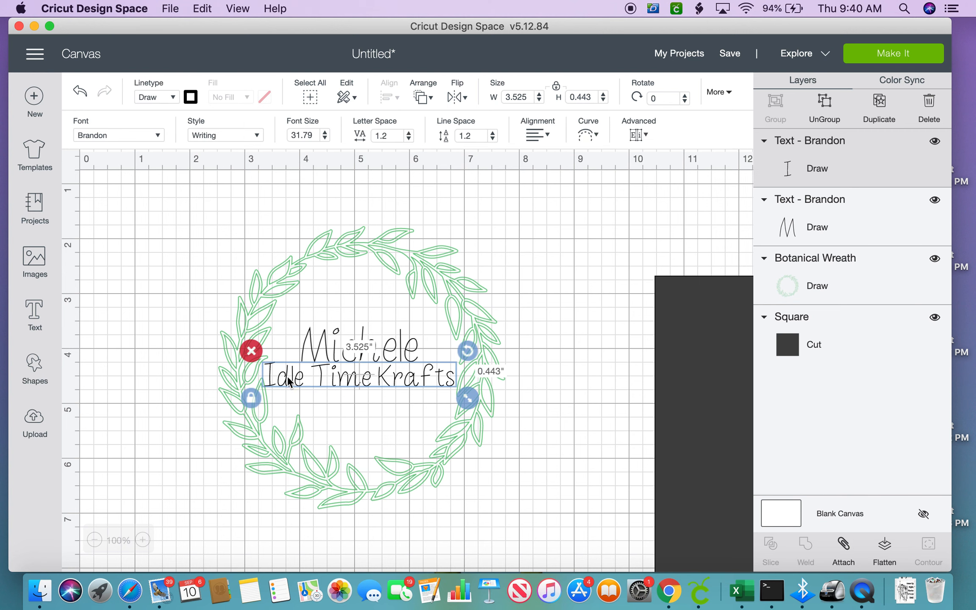
# Move the name text up slightly inside the wreath to leave a gap above "Idle Time Krafts"
pyautogui.click(409, 343)
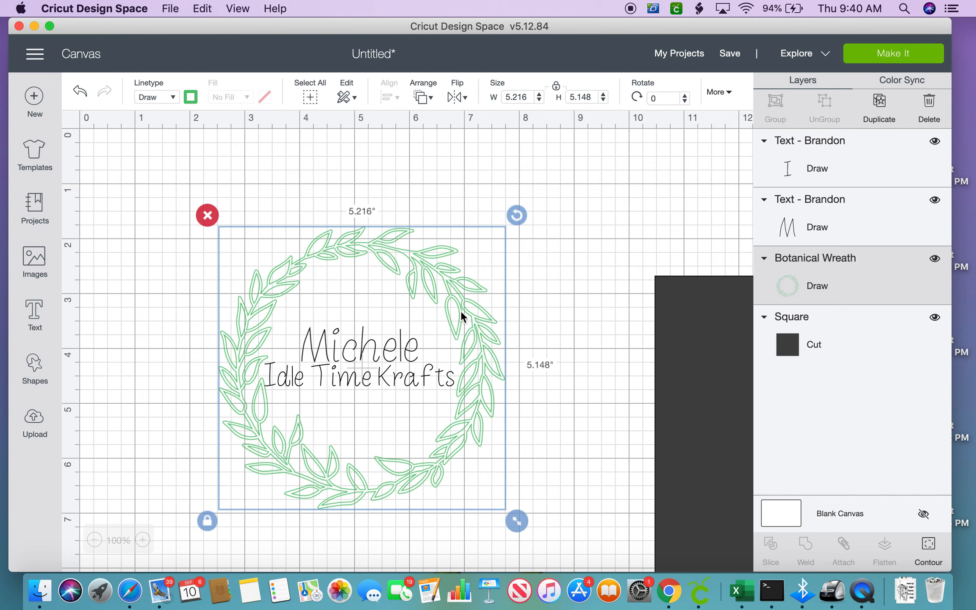
pyautogui.click(397, 348)
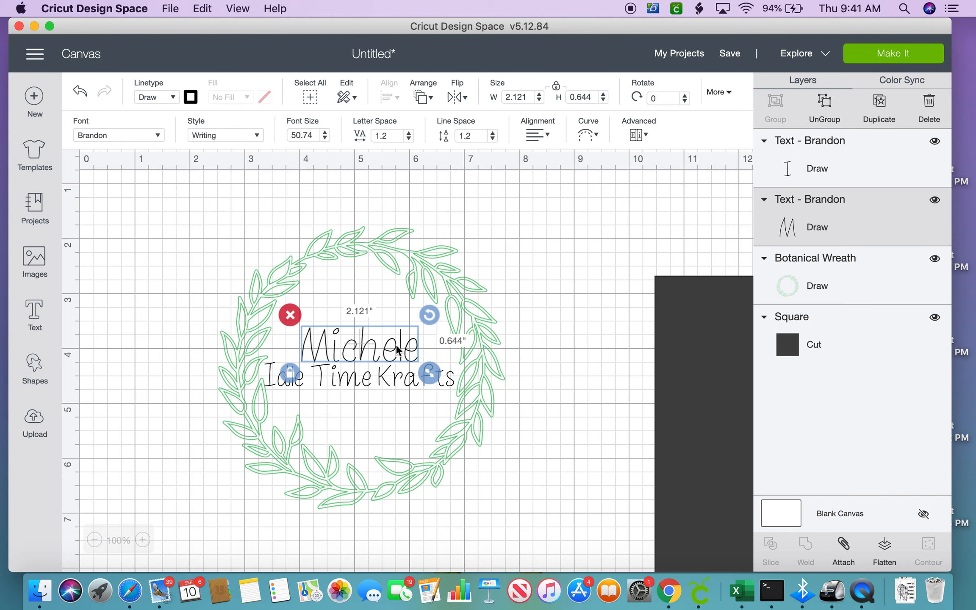
pyautogui.moveTo(398, 348); pyautogui.dragTo(397, 323)
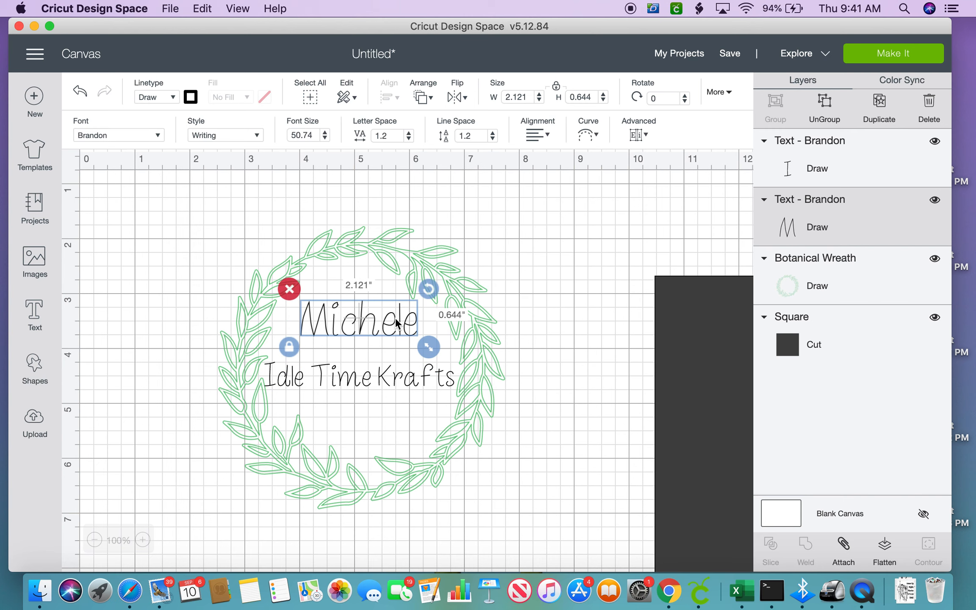
# Move "Idle Time Krafts" up close beneath the name, shrink it to about 3.37 in wide, and centre it between the wreath's sides
pyautogui.click(396, 377)
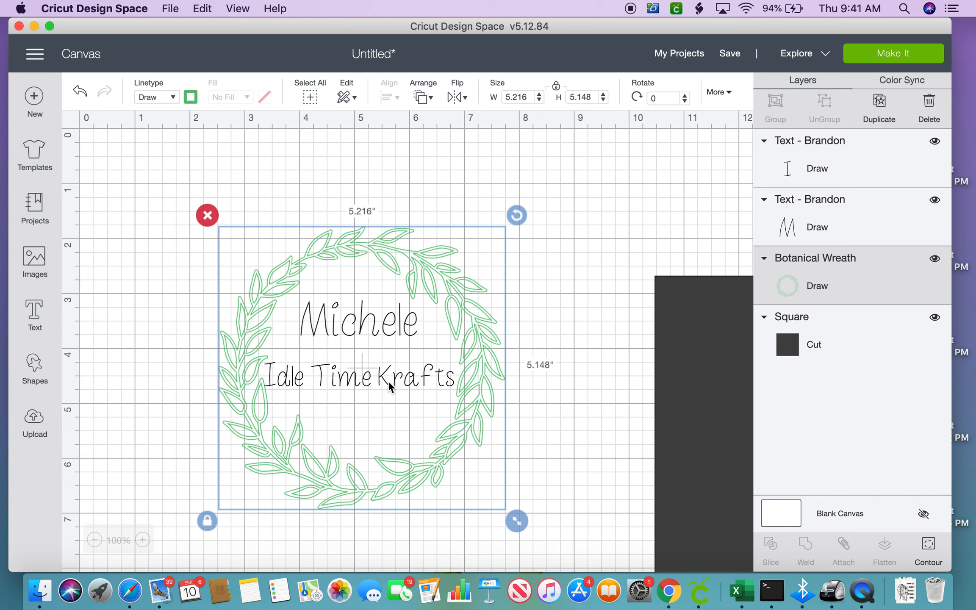
pyautogui.click(388, 380)
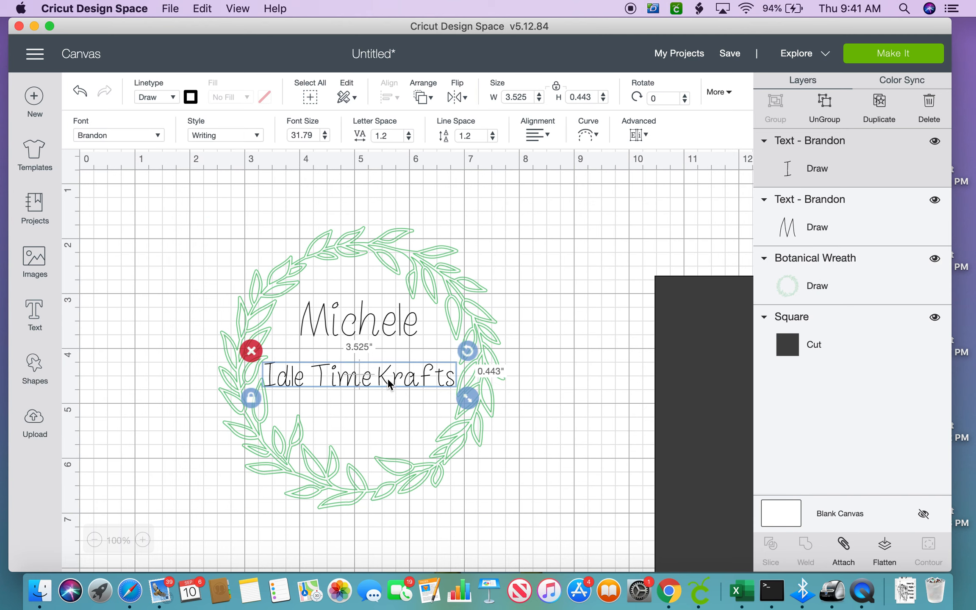
pyautogui.moveTo(387, 378); pyautogui.dragTo(390, 355)
pyautogui.moveTo(470, 375); pyautogui.dragTo(462, 374)
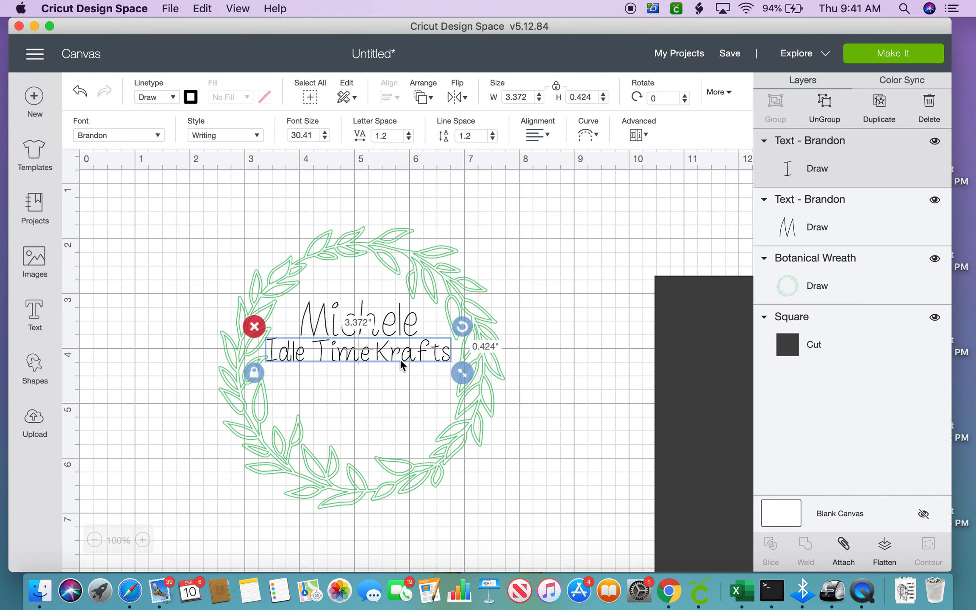
pyautogui.click(361, 353)
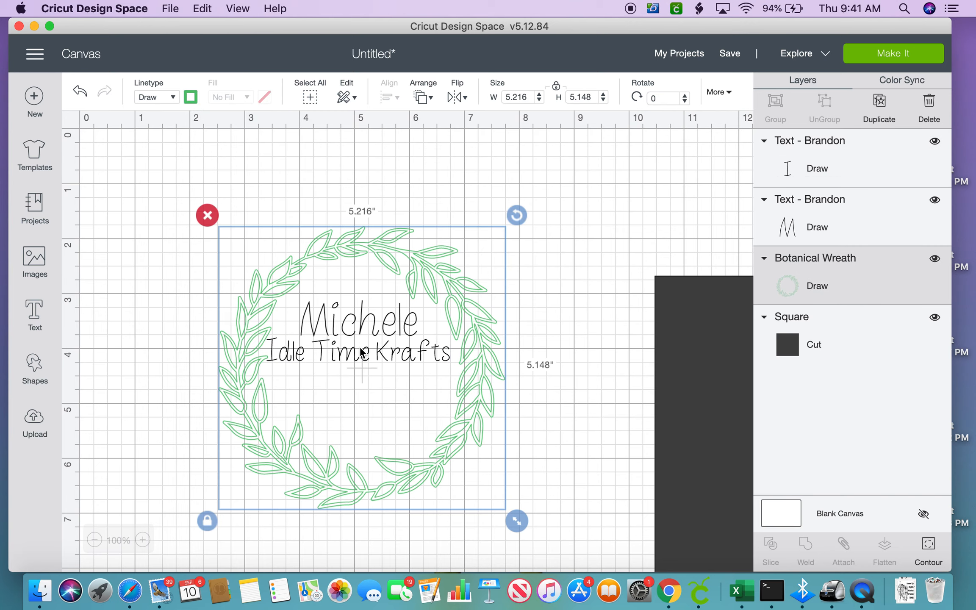
pyautogui.click(383, 354)
pyautogui.moveTo(383, 354); pyautogui.dragTo(386, 353)
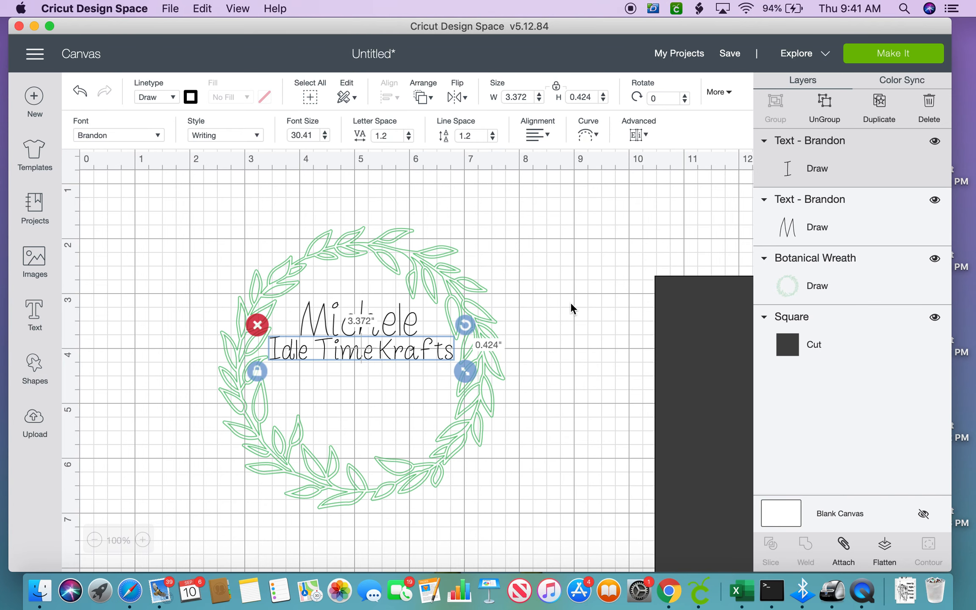
pyautogui.click(573, 302)
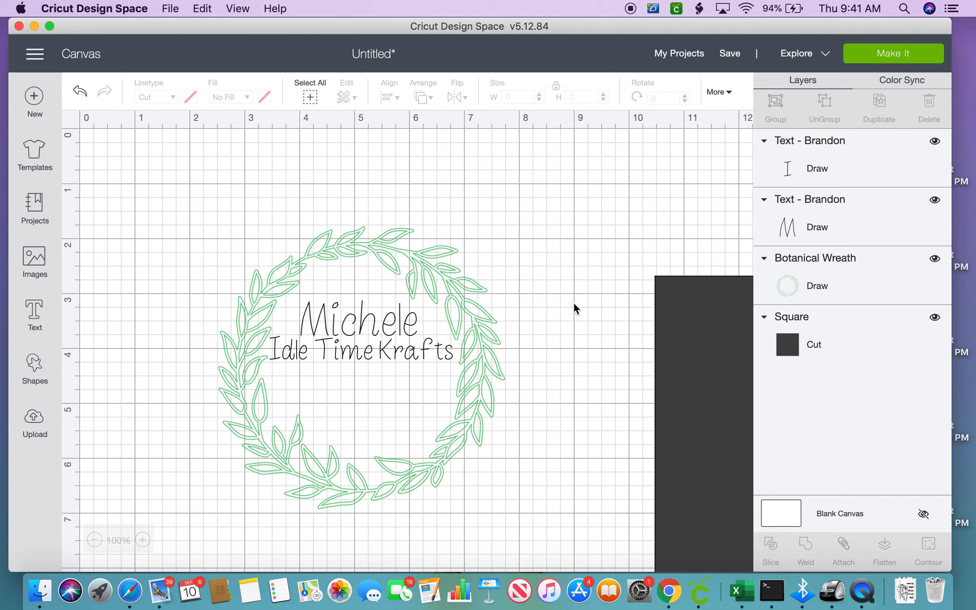
# Add a third text object in the Brandon writing font with "facebook.com/" on one line and "Idletimekrafts" below it
pyautogui.click(37, 322)
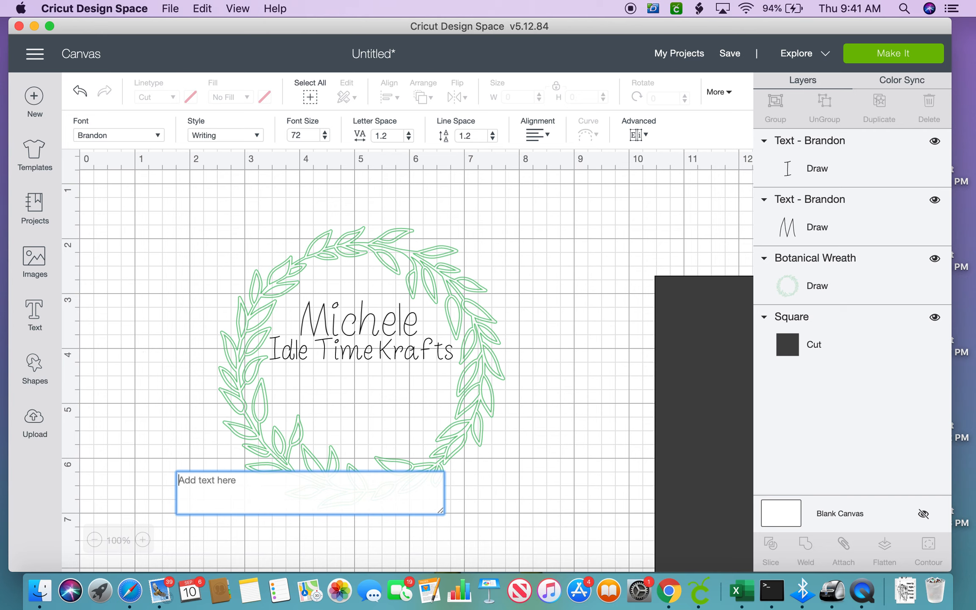
pyautogui.write('facebook.co')
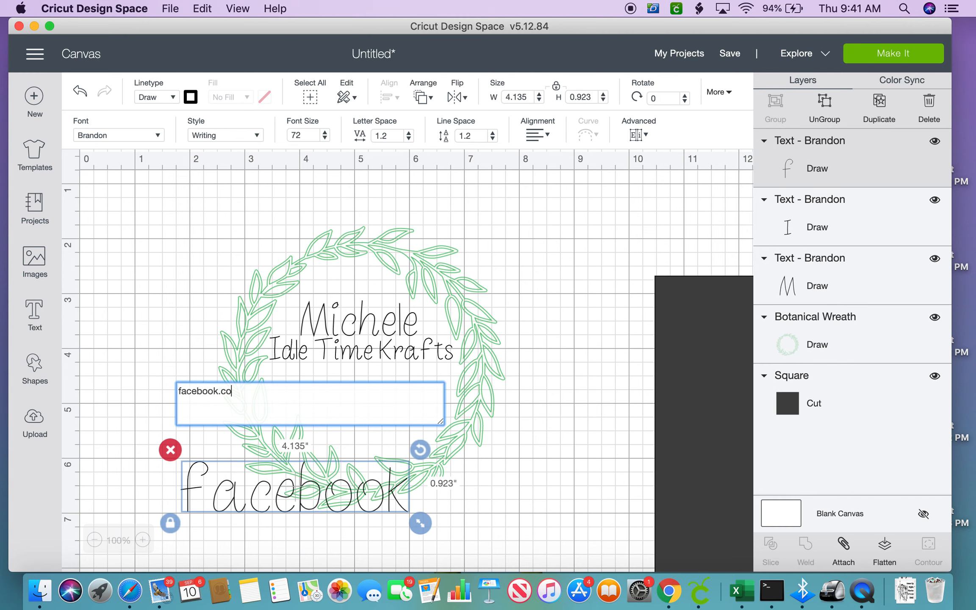
pyautogui.write('m/')
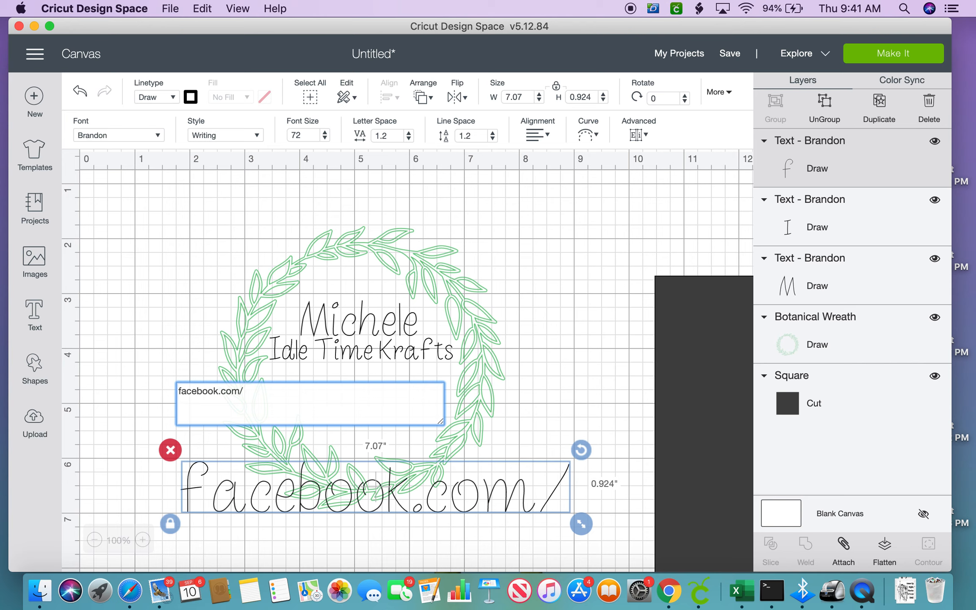
pyautogui.write('Idletimekrafts')
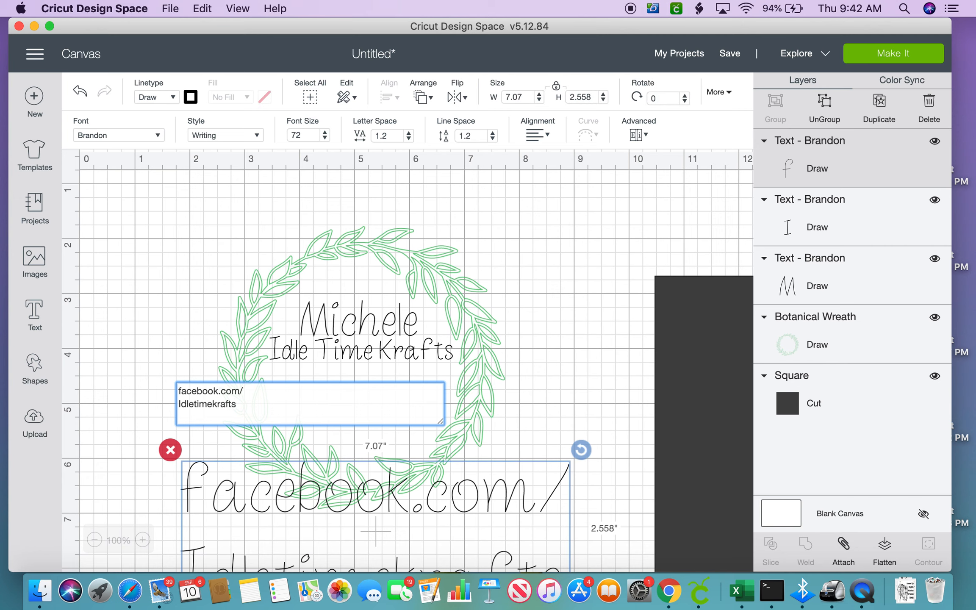
# Shrink the two-line Facebook address text to about 3.17 in wide and place it just below the wreath
pyautogui.click(496, 498)
pyautogui.scroll(-5, 496, 498)
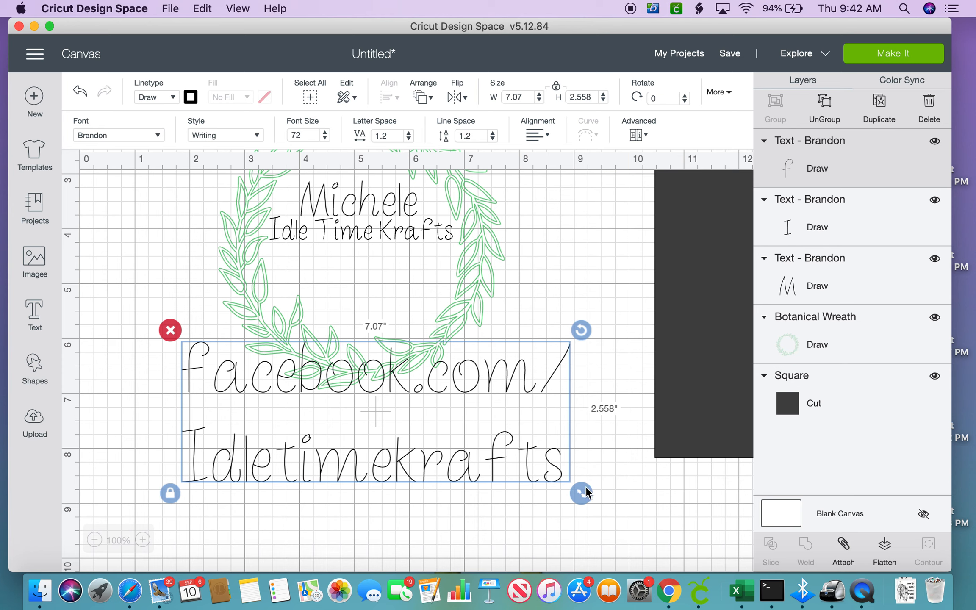
pyautogui.moveTo(581, 495); pyautogui.dragTo(378, 467)
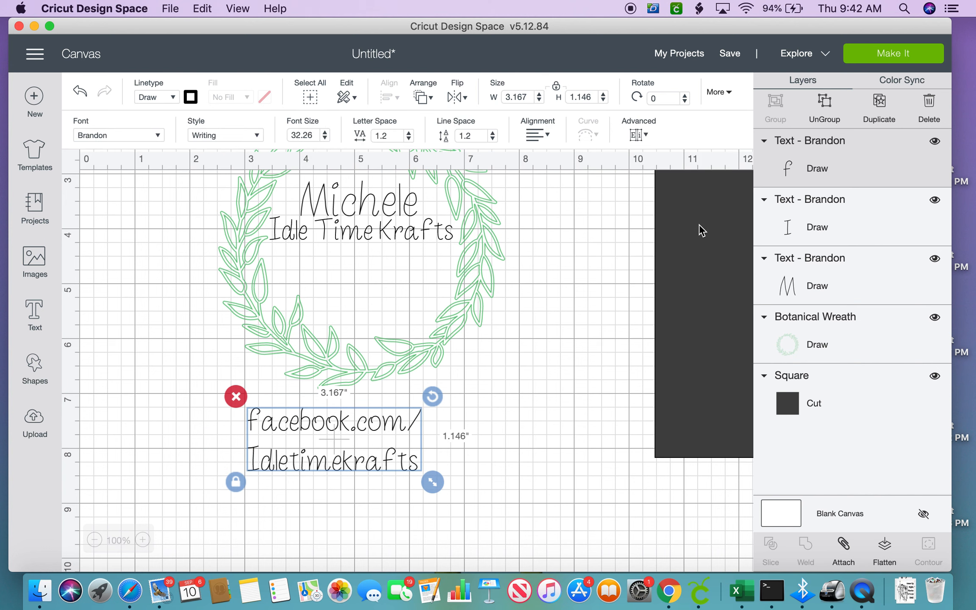
# Ungroup the Facebook address text into separate letters and attach the letters of the "Idletimekrafts" line together
pyautogui.click(824, 115)
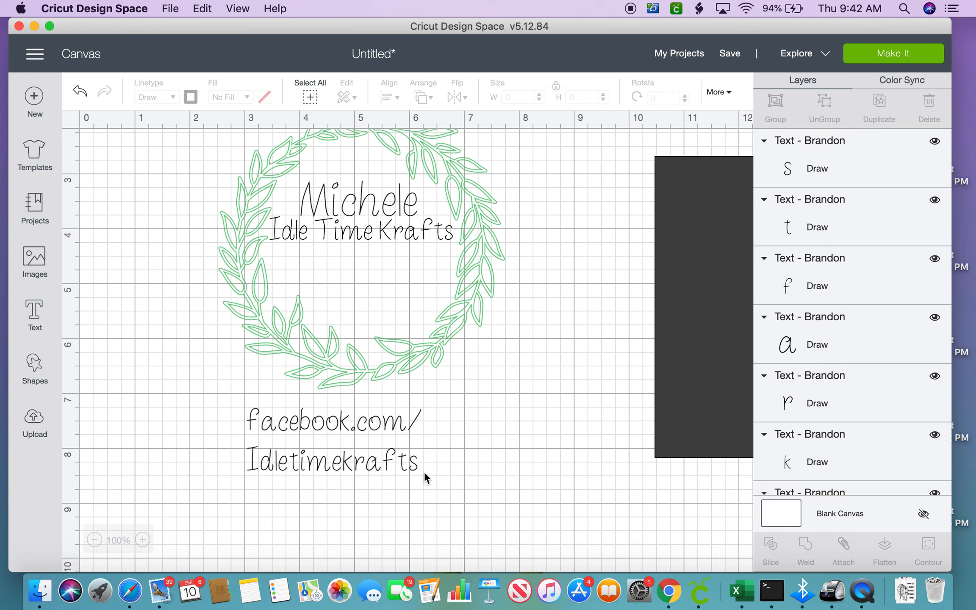
pyautogui.moveTo(424, 471); pyautogui.dragTo(250, 451)
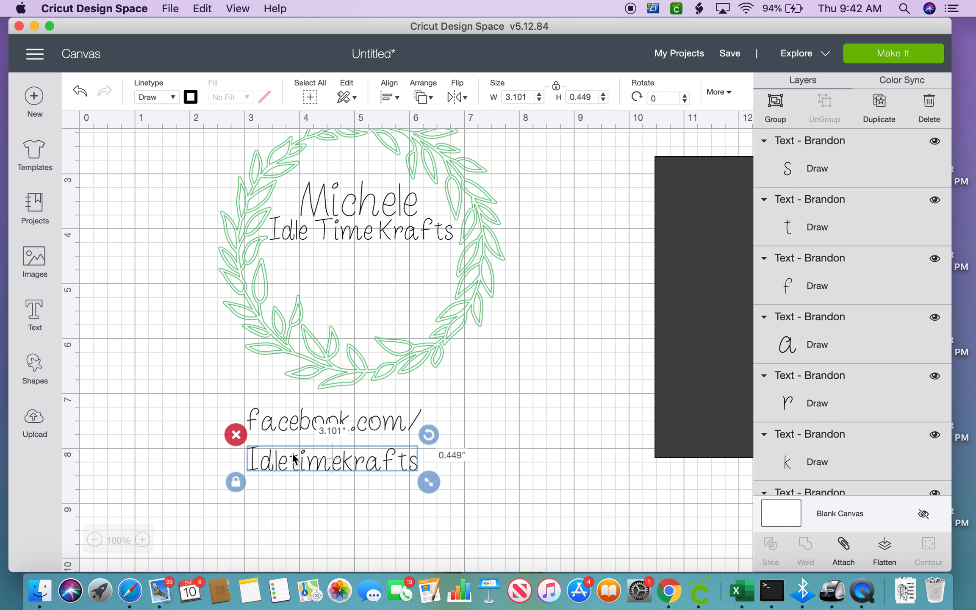
pyautogui.click(842, 549)
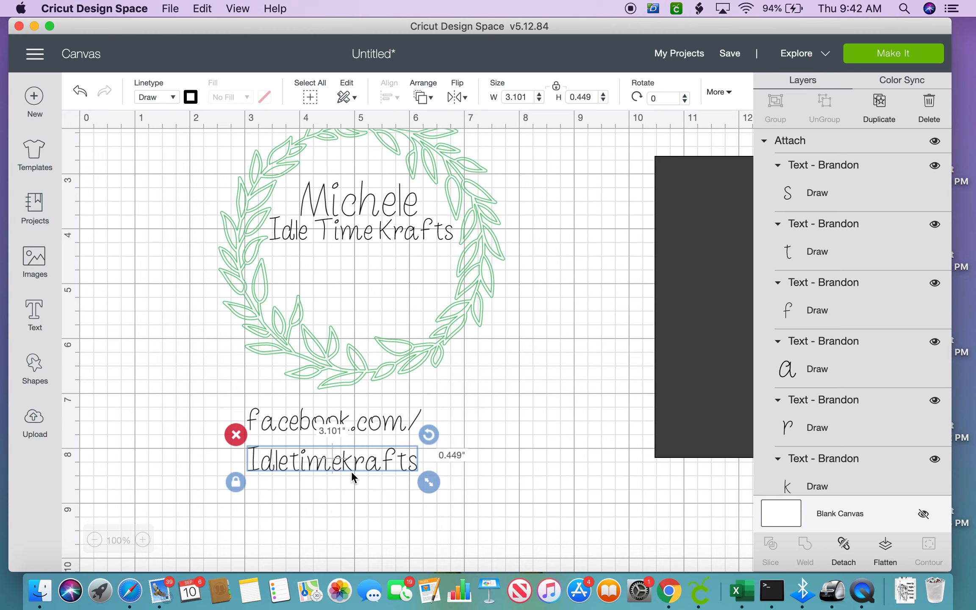
# Move the "Idletimekrafts" line up close beneath "facebook.com/" and attach the two lines together
pyautogui.moveTo(344, 465); pyautogui.dragTo(342, 452)
pyautogui.click(415, 501)
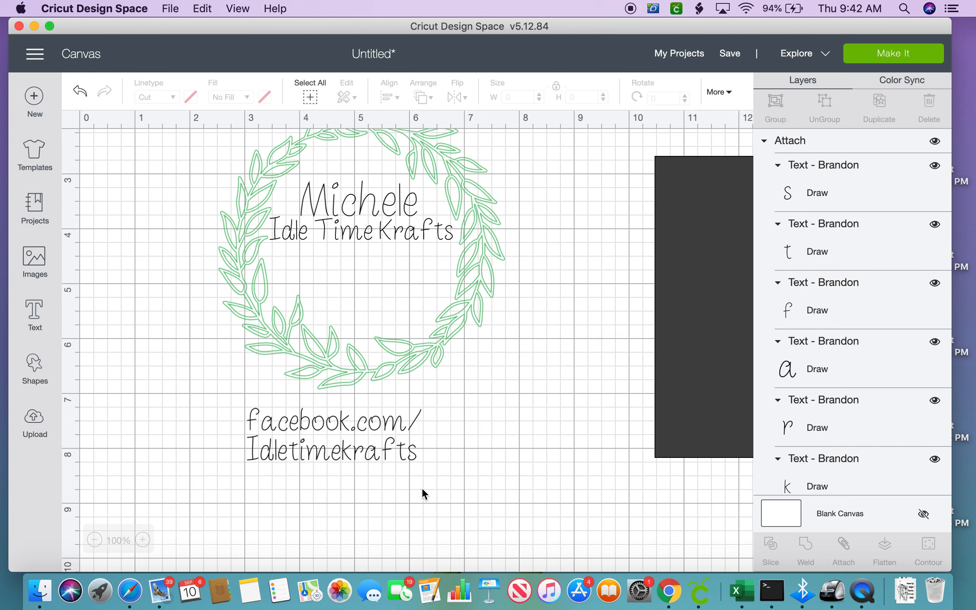
pyautogui.moveTo(430, 461); pyautogui.dragTo(246, 413)
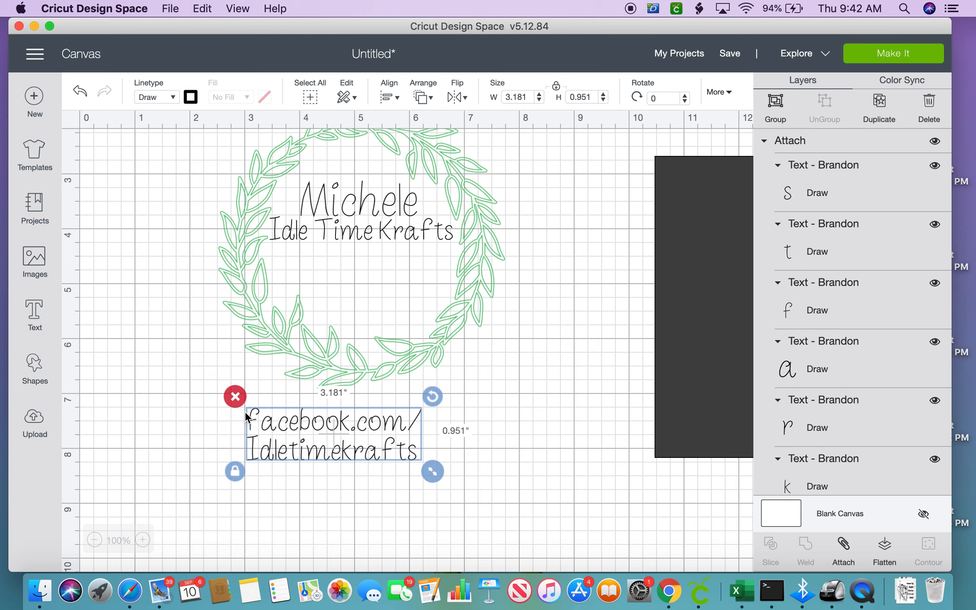
pyautogui.click(842, 547)
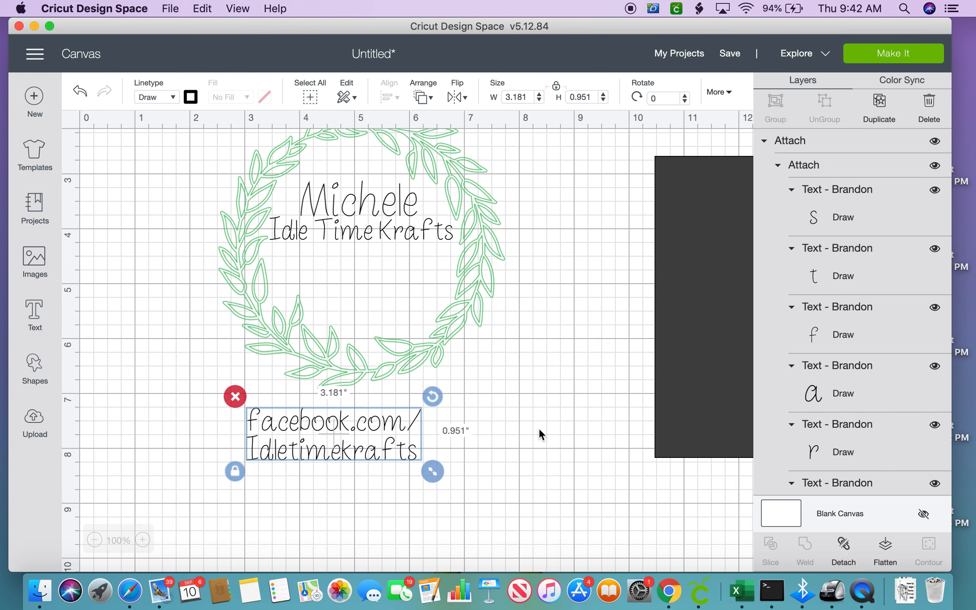
# Move the attached Facebook address inside the wreath beneath "Idle Time Krafts" and shrink it to about 2.85 in wide
pyautogui.moveTo(381, 428); pyautogui.dragTo(410, 263)
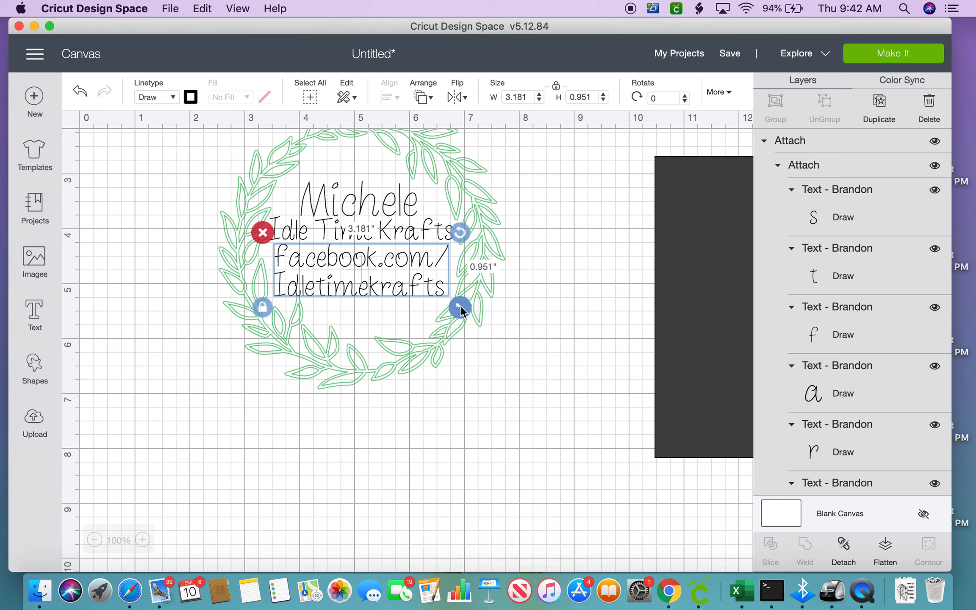
pyautogui.moveTo(459, 306); pyautogui.dragTo(442, 299)
pyautogui.moveTo(363, 263); pyautogui.dragTo(365, 263)
pyautogui.click(450, 404)
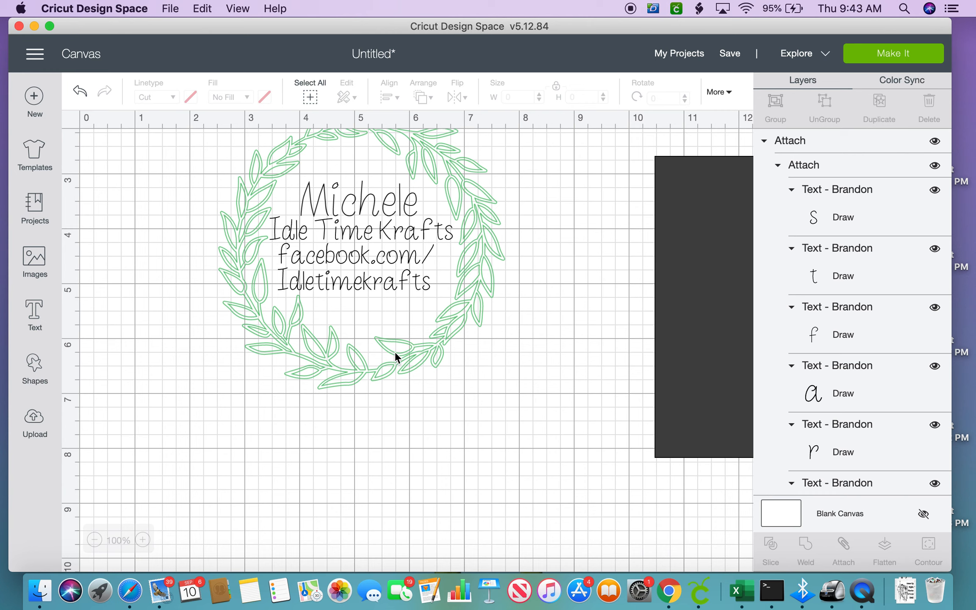
# Nudge the Facebook address slightly right so it sits centred beneath "Idle Time Krafts"
pyautogui.click(364, 282)
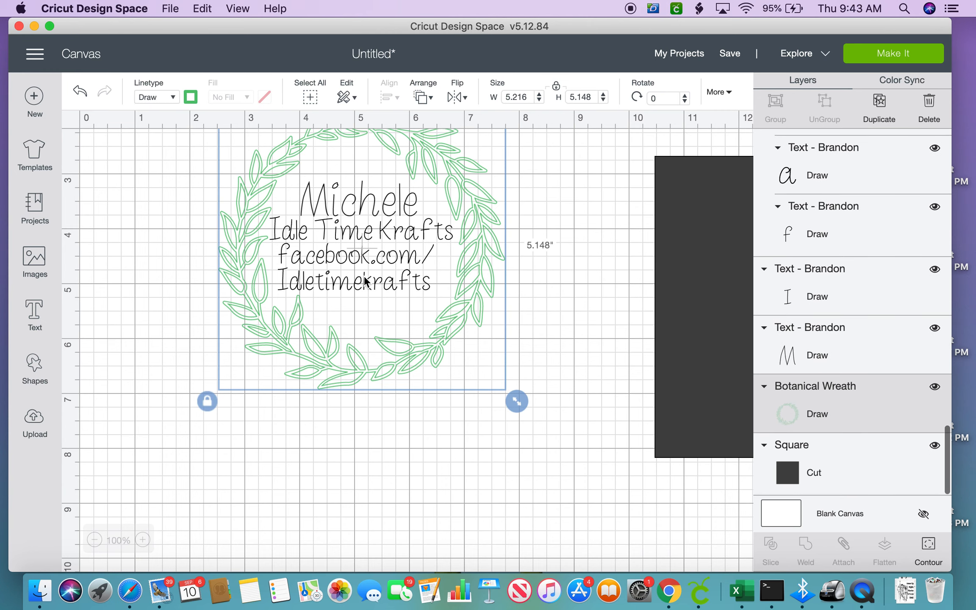
pyautogui.click(361, 284)
pyautogui.click(360, 285)
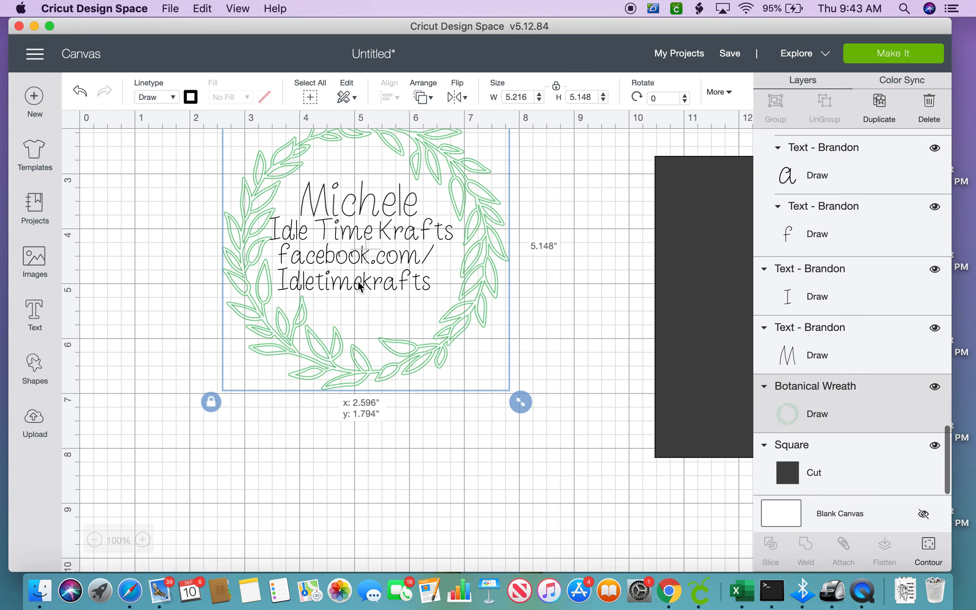
pyautogui.moveTo(357, 287); pyautogui.dragTo(353, 287)
pyautogui.click(366, 285)
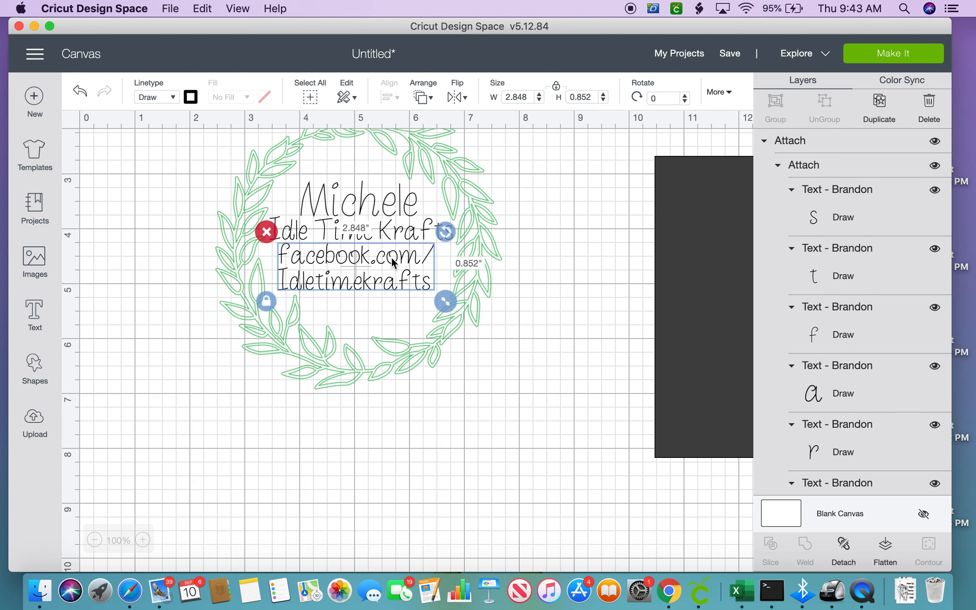
pyautogui.moveTo(394, 263); pyautogui.dragTo(399, 262)
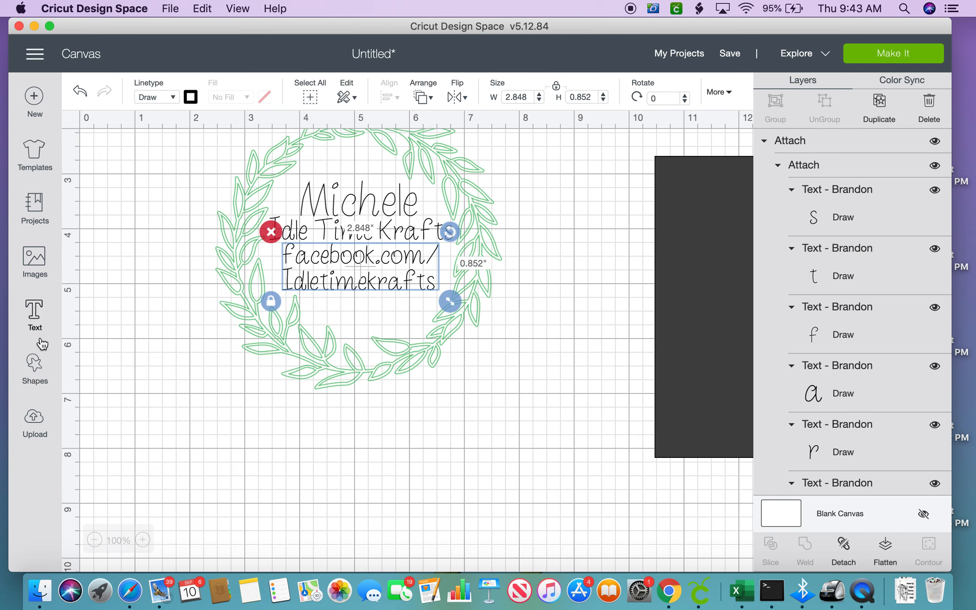
# Add a text object in the Brandon writing font containing the phone number
pyautogui.click(35, 314)
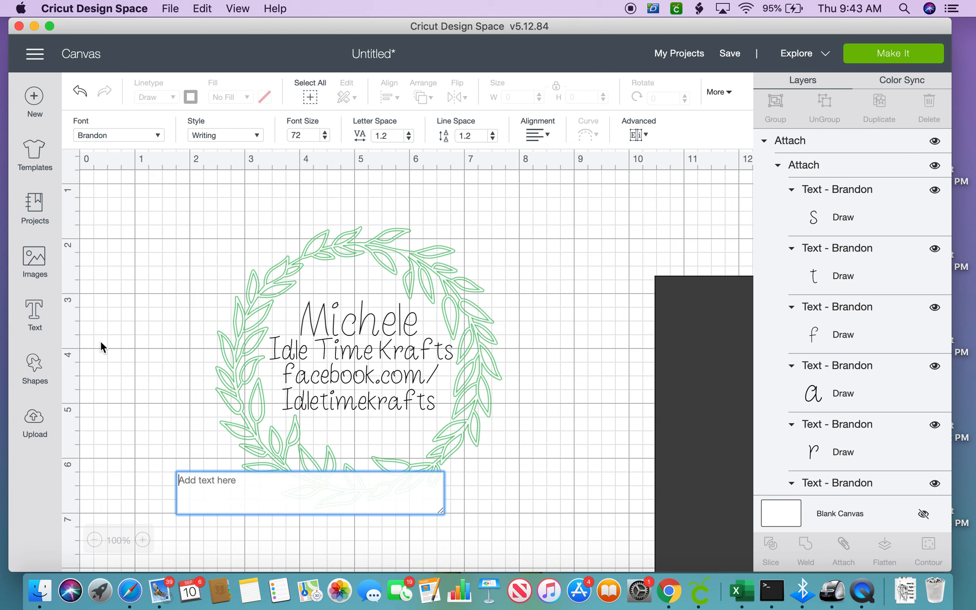
pyautogui.write('515')
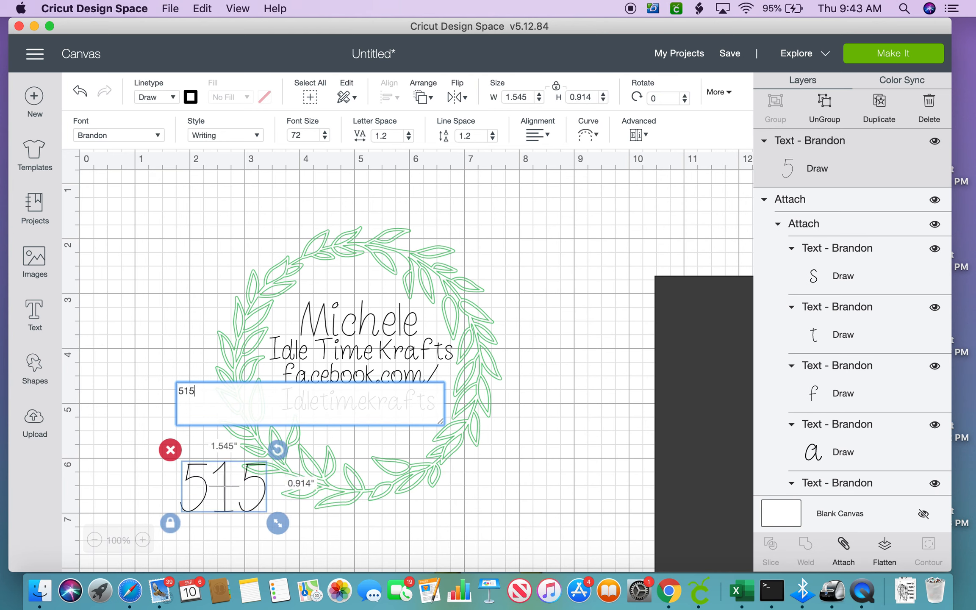
pyautogui.write('-55')
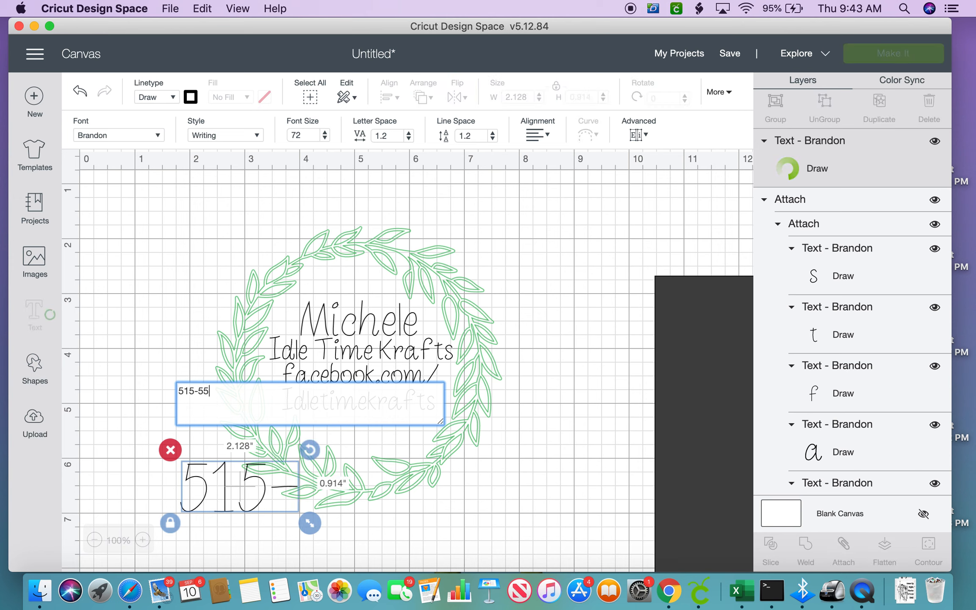
pyautogui.write('5-1234')
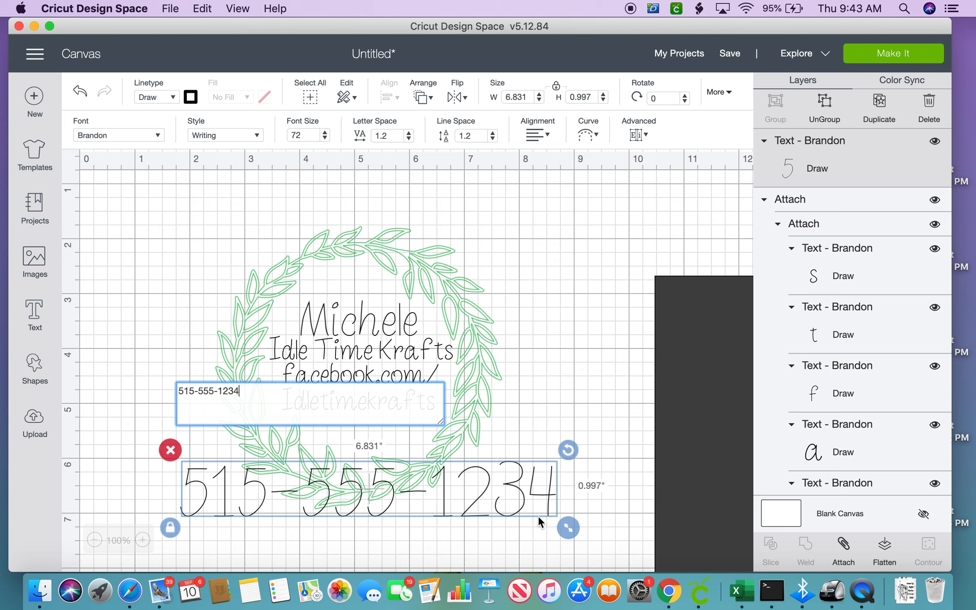
# Shrink the phone number to about 1.97 in wide and centre it beneath the Facebook address inside the wreath
pyautogui.moveTo(564, 532); pyautogui.dragTo(332, 469)
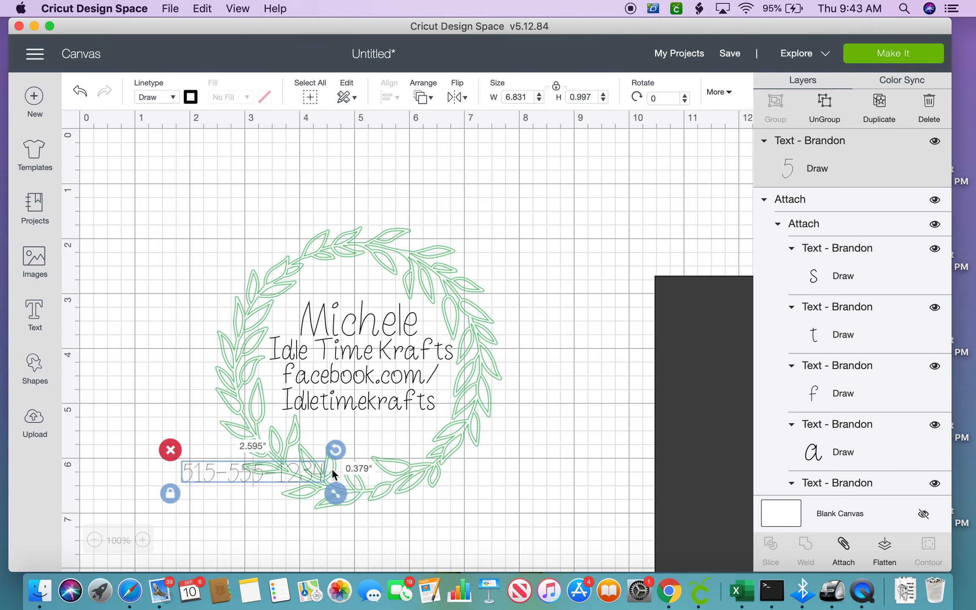
pyautogui.click(241, 472)
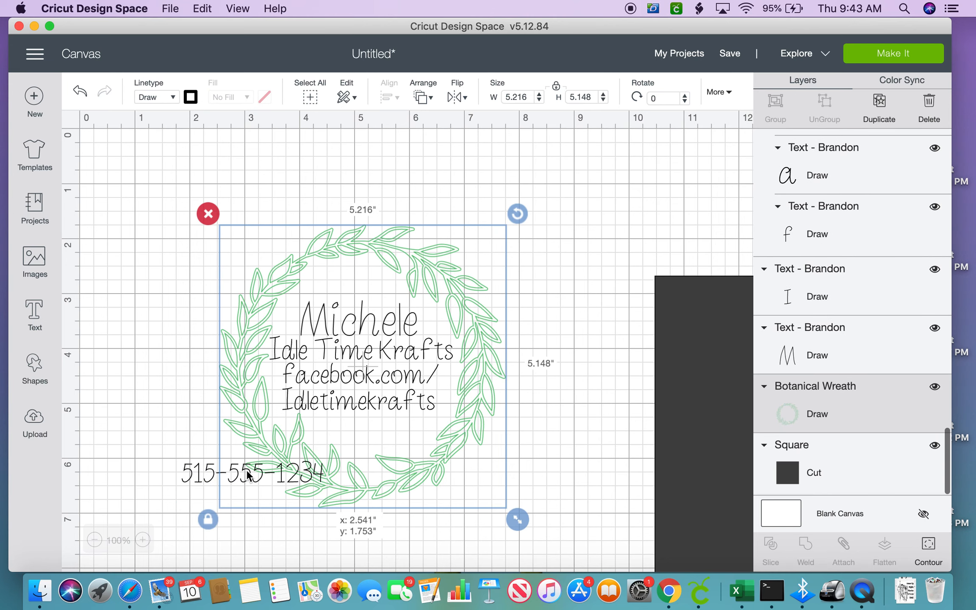
pyautogui.moveTo(201, 476); pyautogui.dragTo(314, 432)
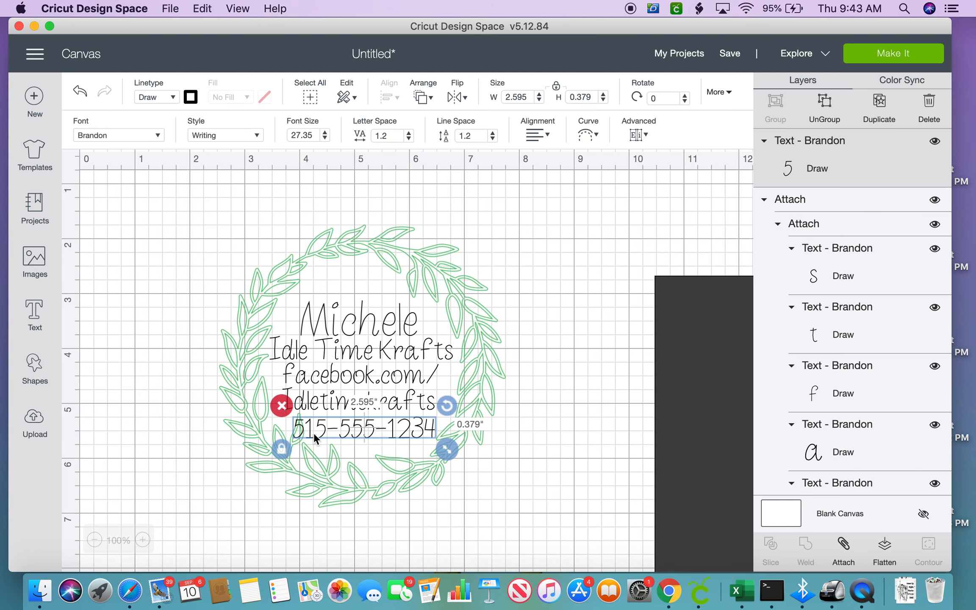
pyautogui.moveTo(446, 451); pyautogui.dragTo(411, 443)
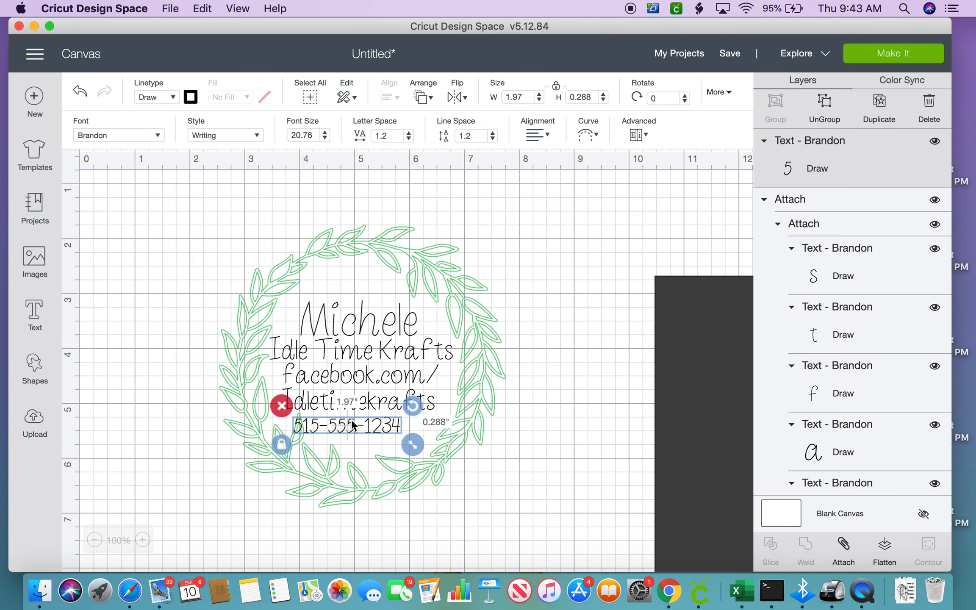
pyautogui.moveTo(351, 421); pyautogui.dragTo(368, 421)
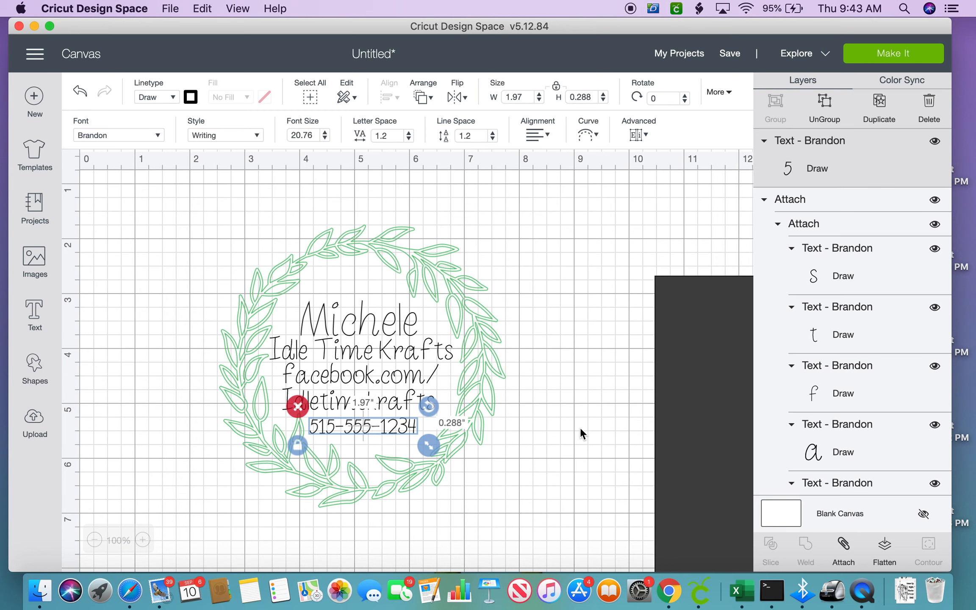
pyautogui.click(580, 507)
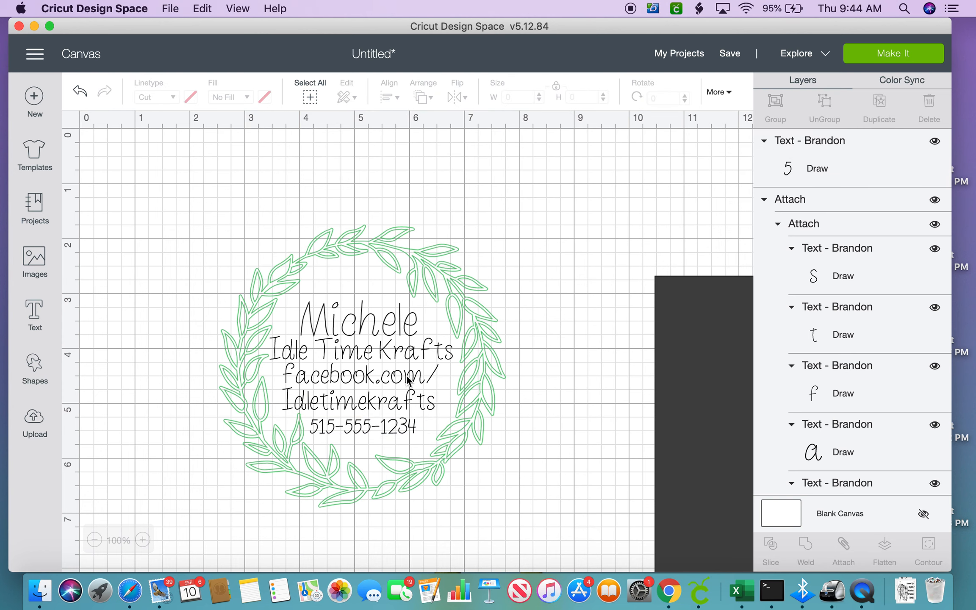
# Try Candy Crystal as the Fine Point pen colour for the name at the top of the wreath
pyautogui.click(388, 326)
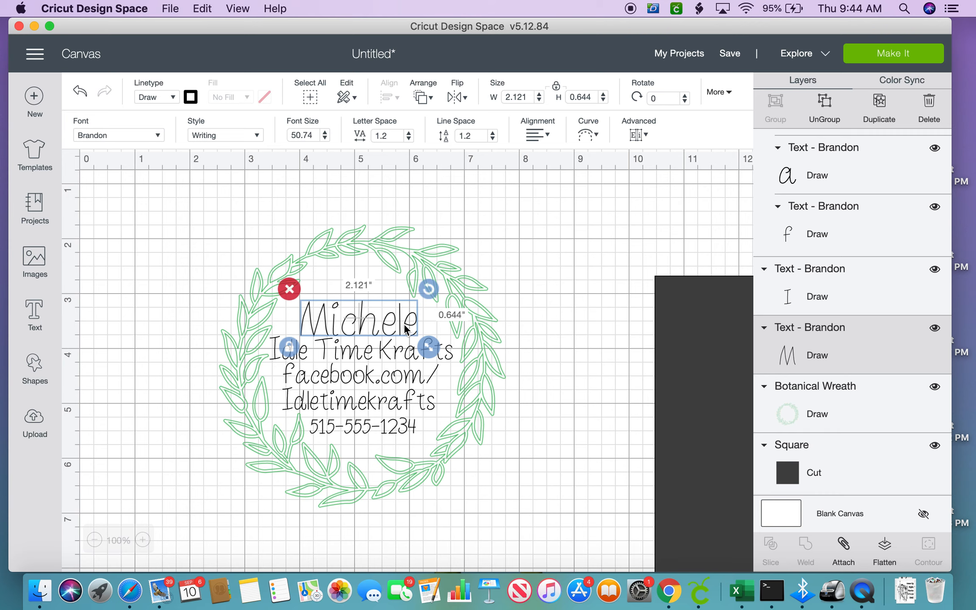
pyautogui.click(191, 97)
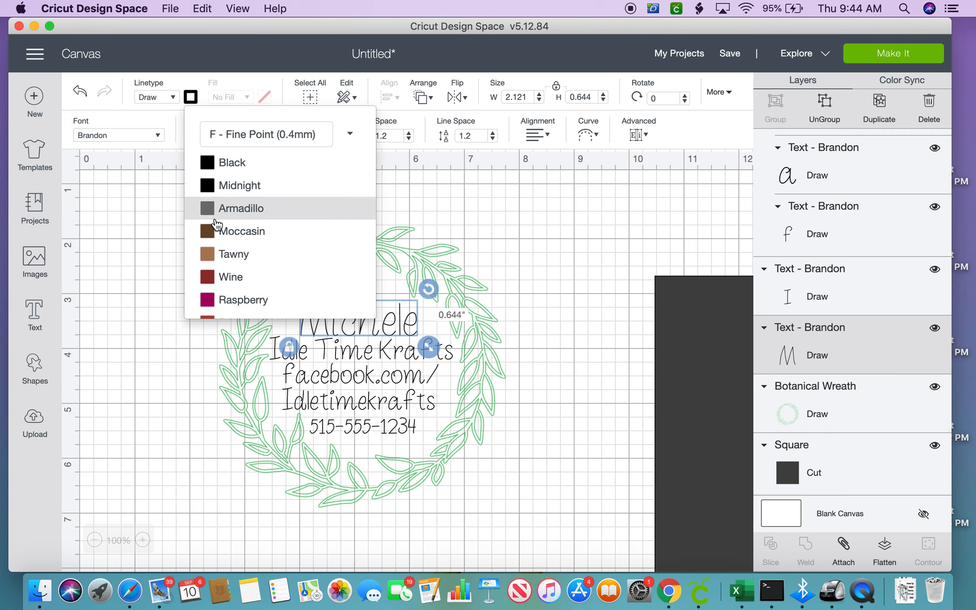
pyautogui.scroll(-1, 228, 290)
pyautogui.scroll(-3, 228, 290)
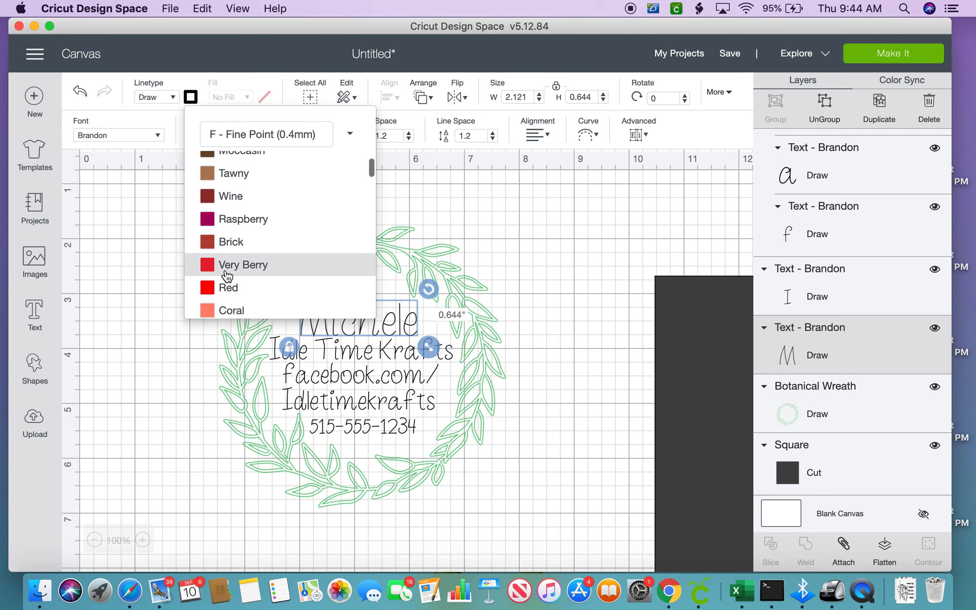
pyautogui.scroll(-2, 227, 271)
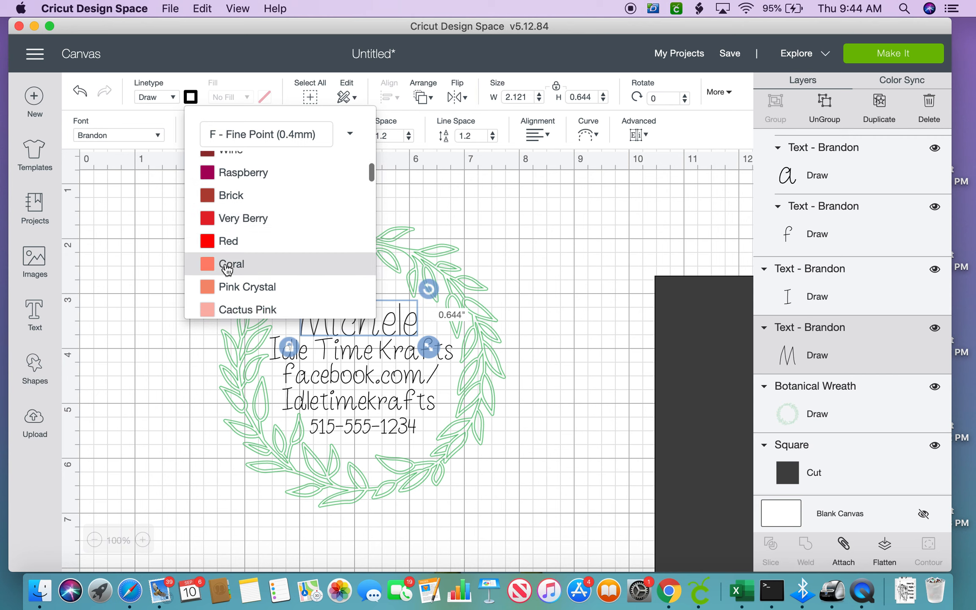
pyautogui.scroll(-2, 228, 271)
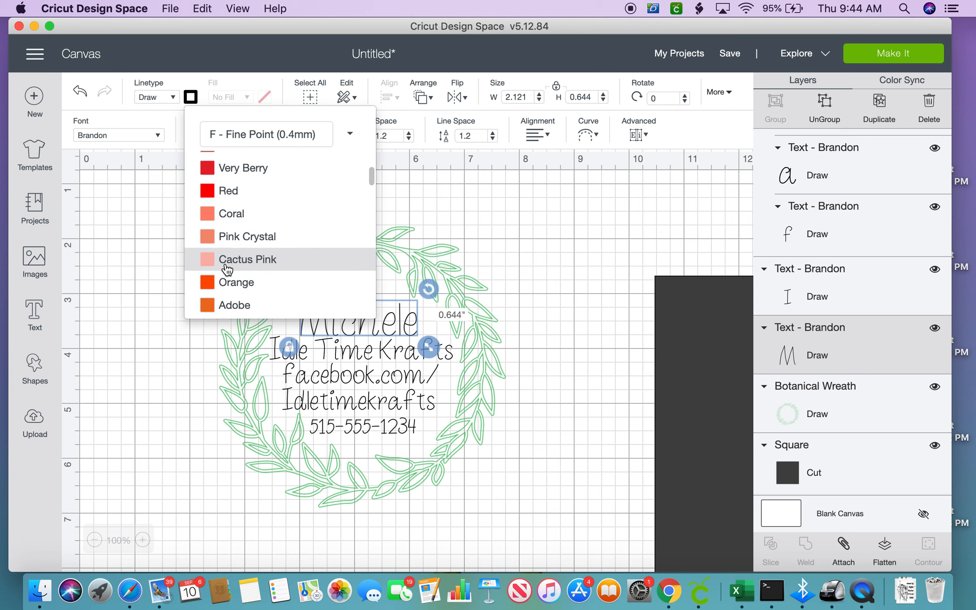
pyautogui.scroll(-6, 228, 269)
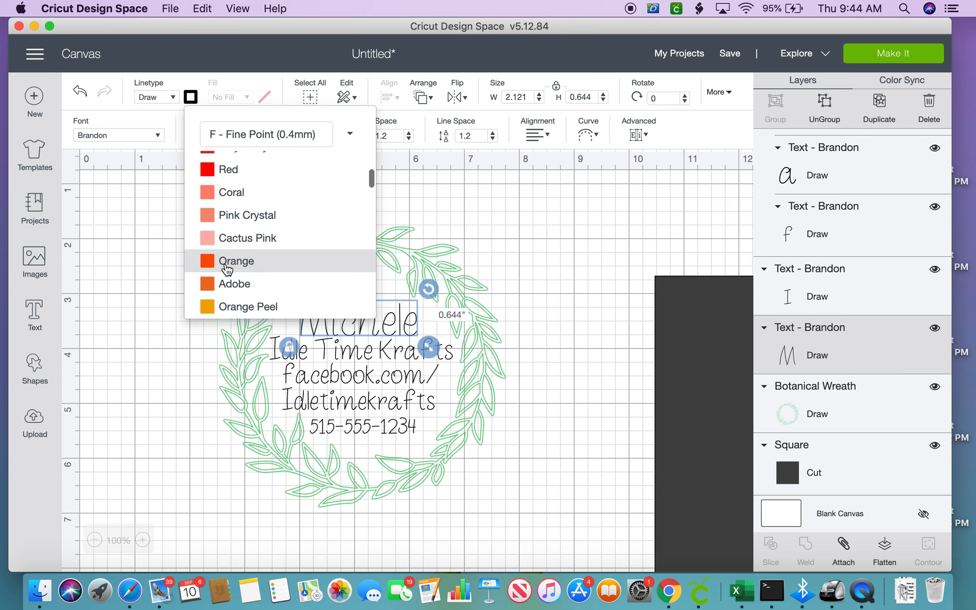
pyautogui.scroll(-2, 227, 269)
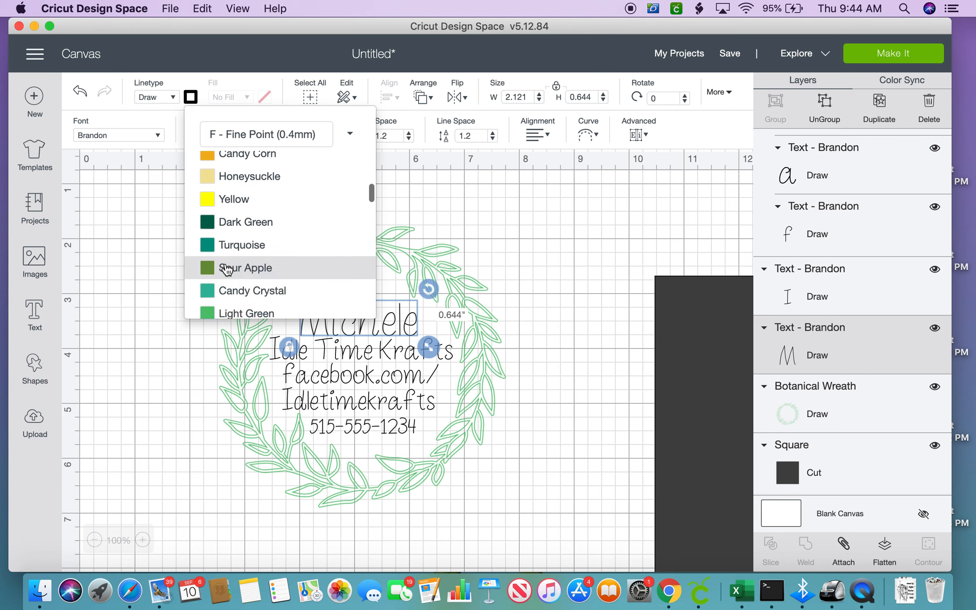
pyautogui.scroll(-1, 228, 270)
pyautogui.scroll(-1, 227, 269)
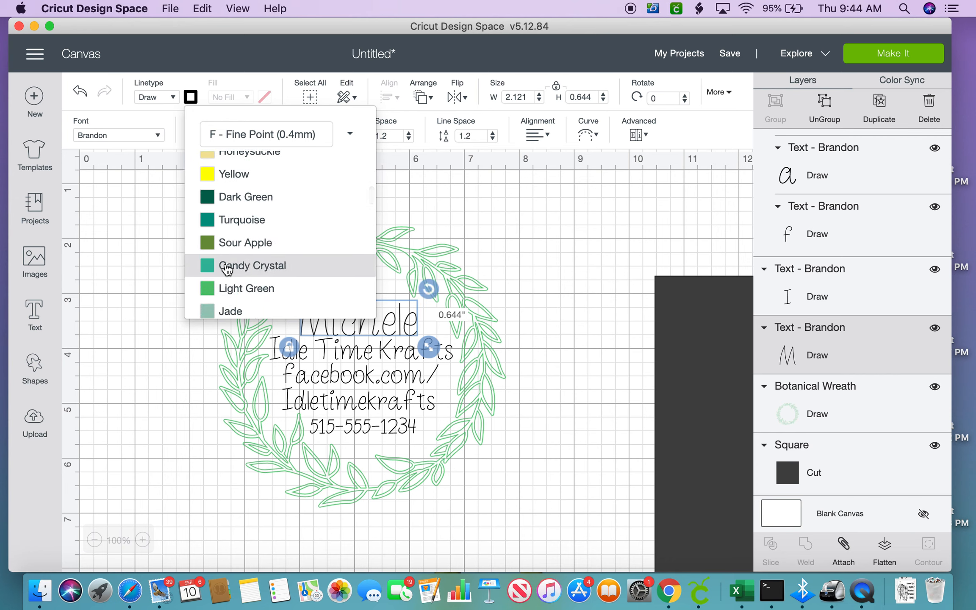
pyautogui.click(227, 269)
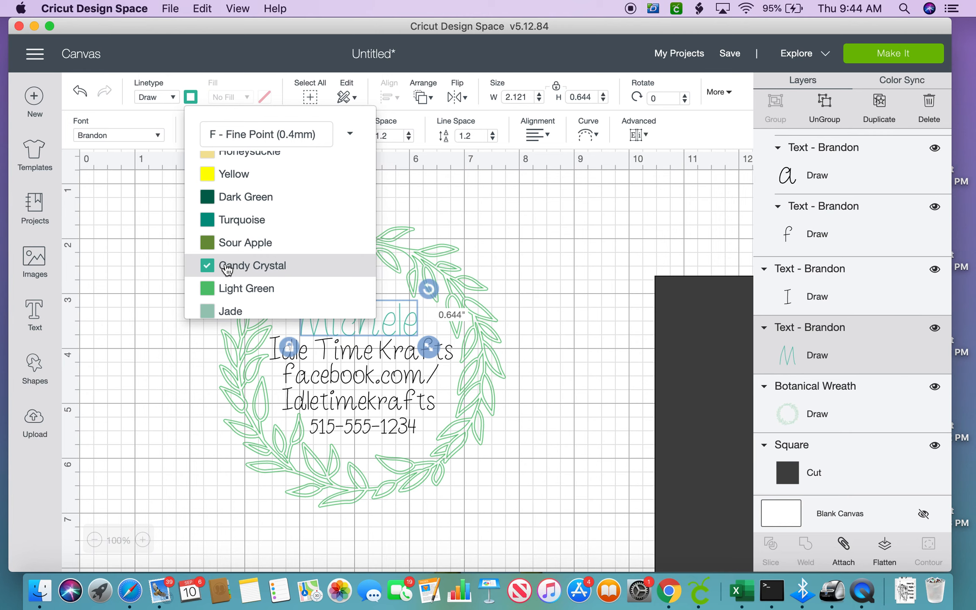
pyautogui.click(544, 384)
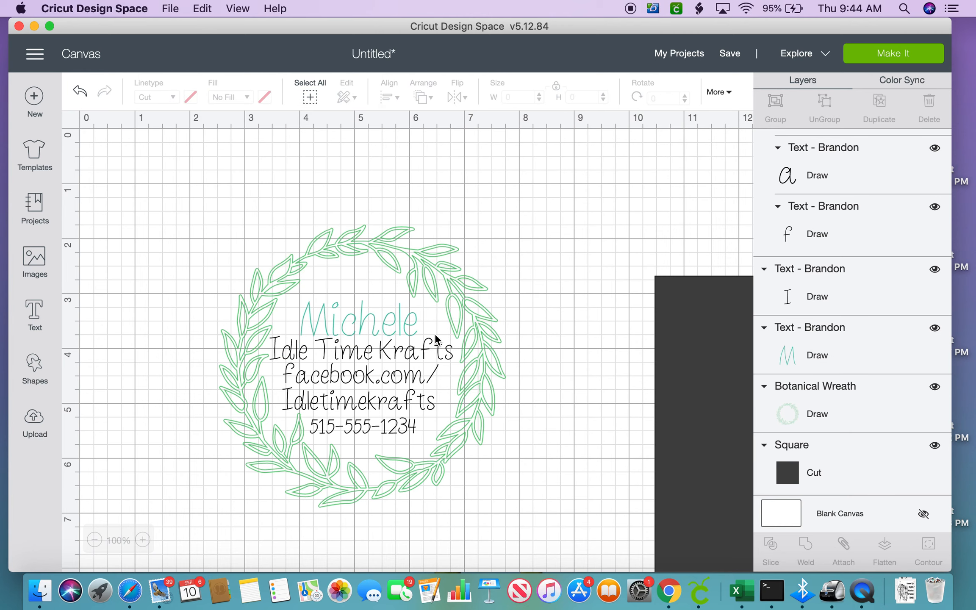
# Set the pen colour of the name inside the wreath to Raspberry
pyautogui.click(415, 332)
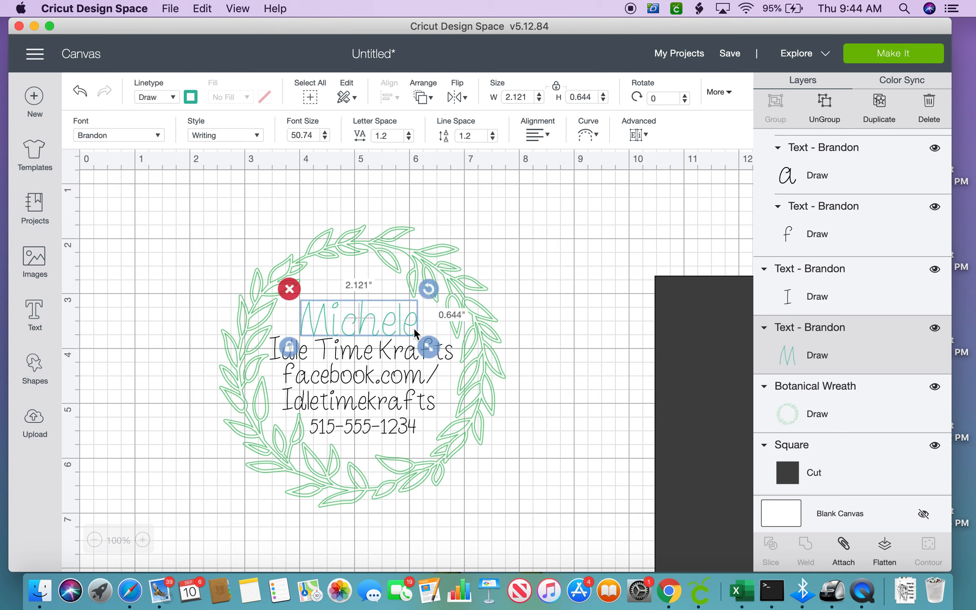
pyautogui.click(192, 100)
pyautogui.scroll(-3, 254, 271)
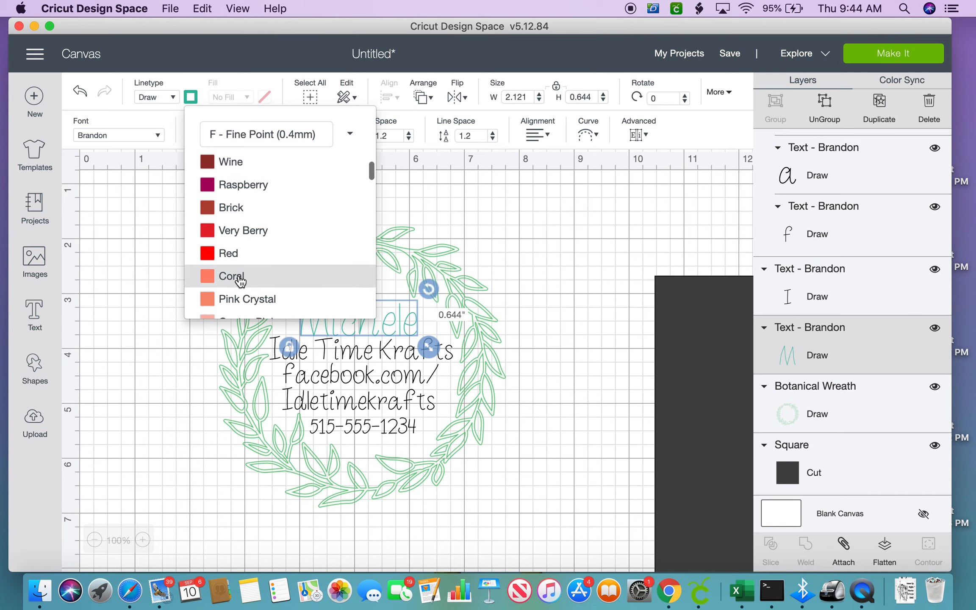
pyautogui.click(240, 187)
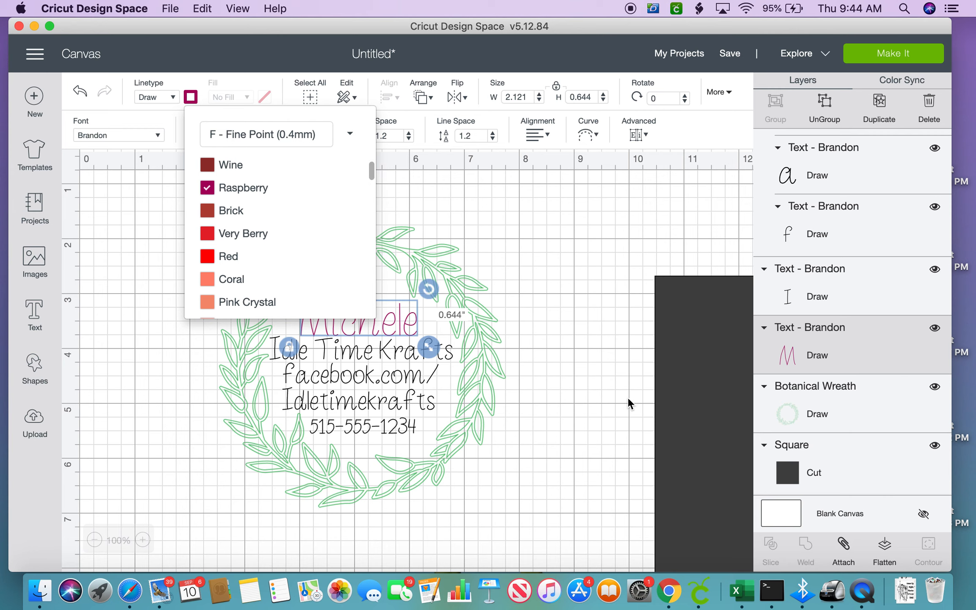
pyautogui.click(597, 396)
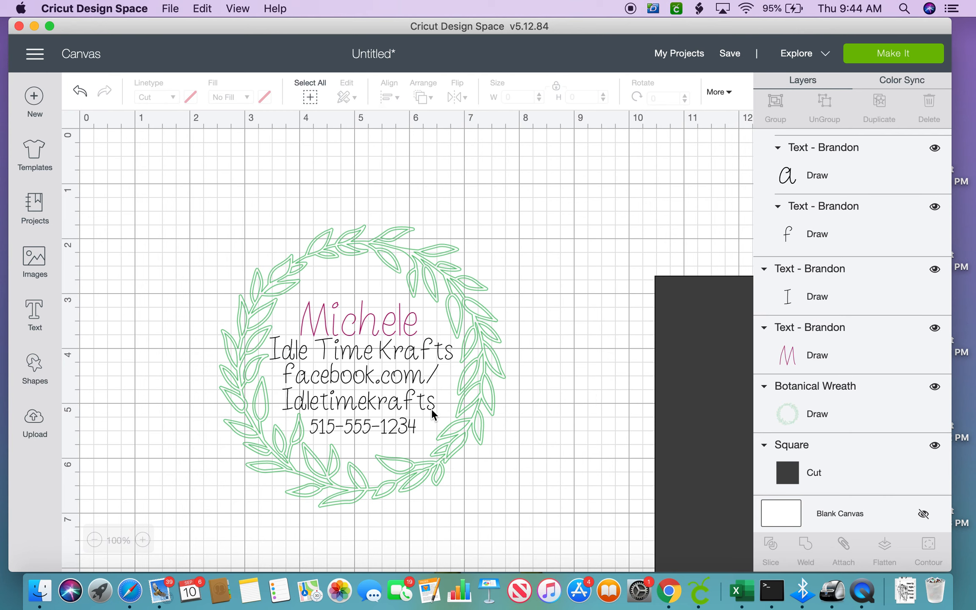
# Set the pen colour of the phone number inside the wreath to Raspberry
pyautogui.click(414, 428)
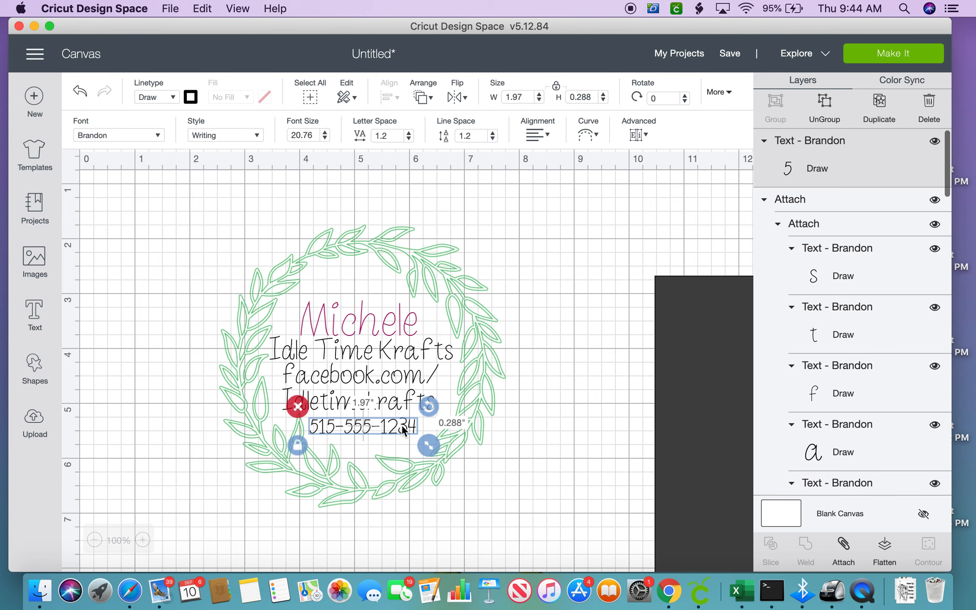
pyautogui.click(192, 97)
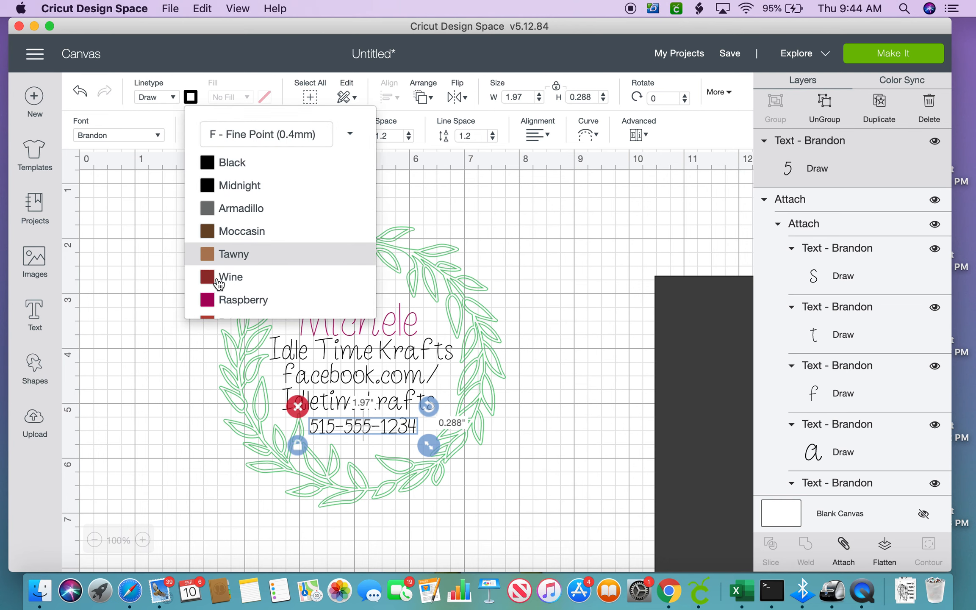
pyautogui.click(224, 301)
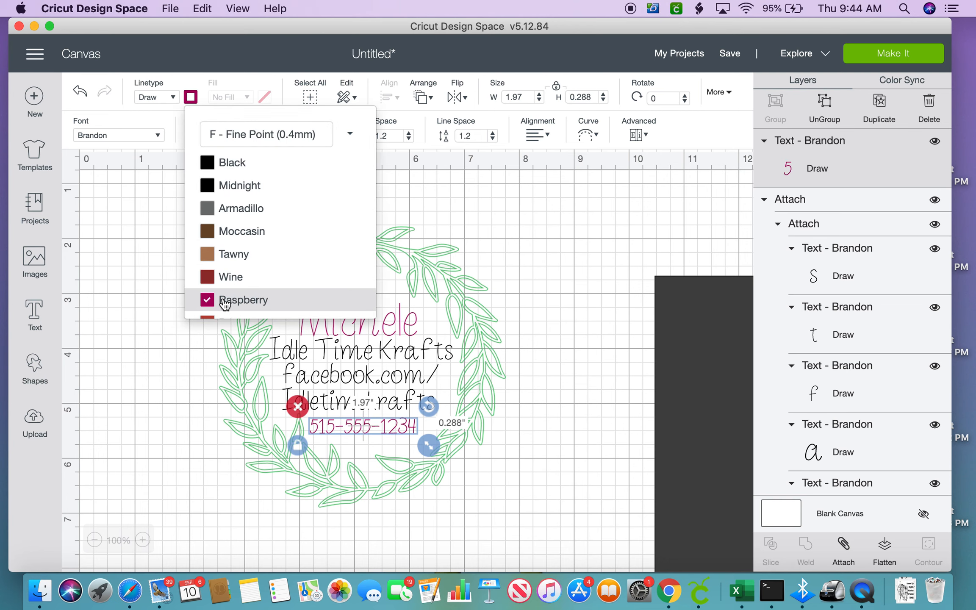
pyautogui.click(512, 520)
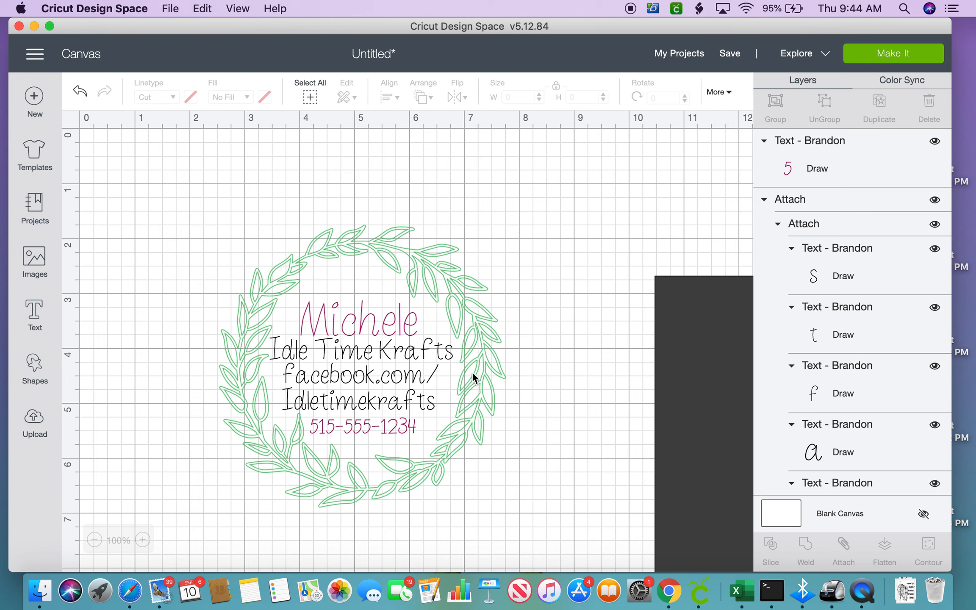
# Nudge the wreath around the text and centre the dark square behind the whole wreath design
pyautogui.click(483, 362)
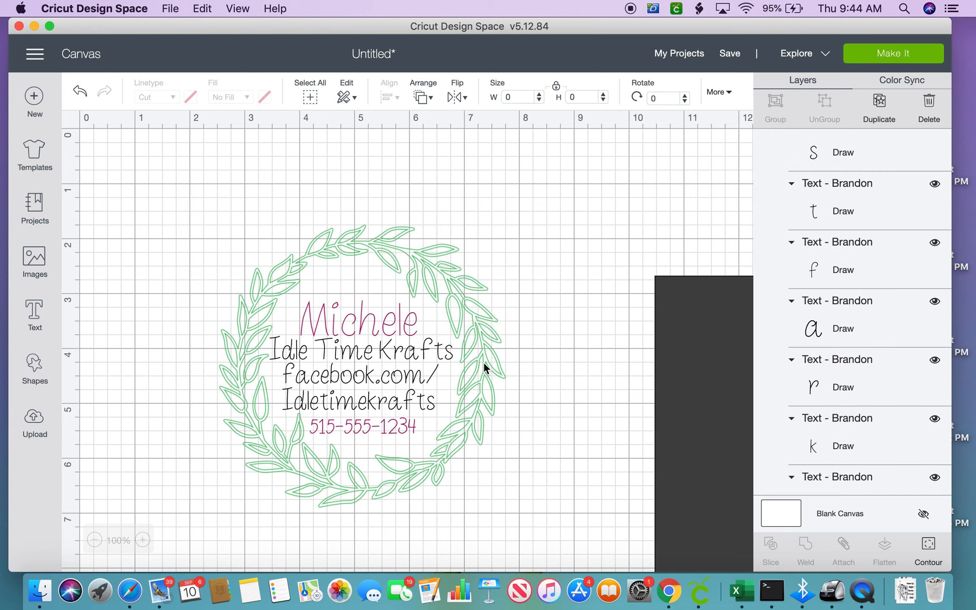
pyautogui.moveTo(483, 362); pyautogui.dragTo(481, 361)
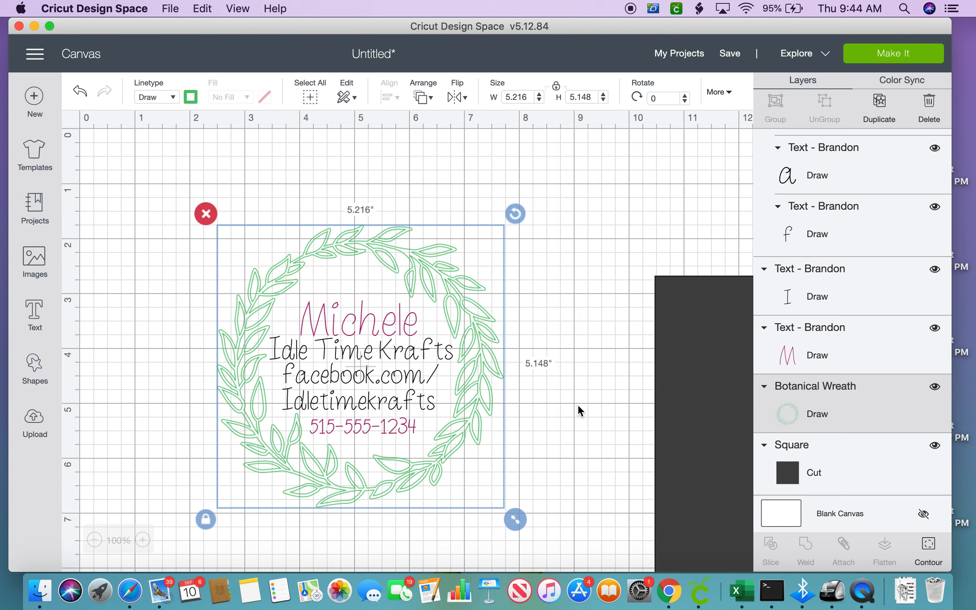
pyautogui.click(706, 451)
pyautogui.moveTo(706, 451); pyautogui.dragTo(259, 392)
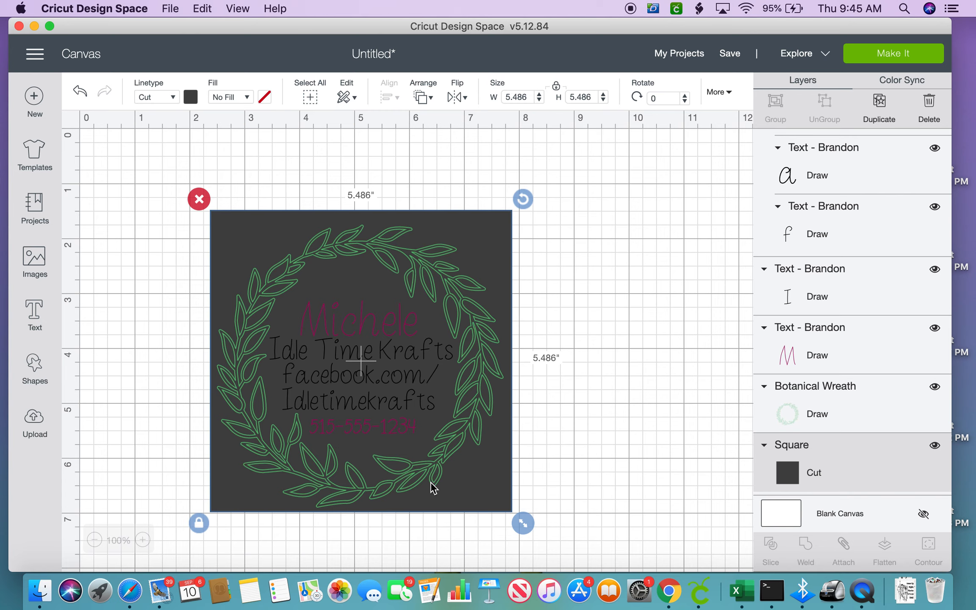
pyautogui.moveTo(501, 227); pyautogui.dragTo(485, 221)
pyautogui.click(488, 219)
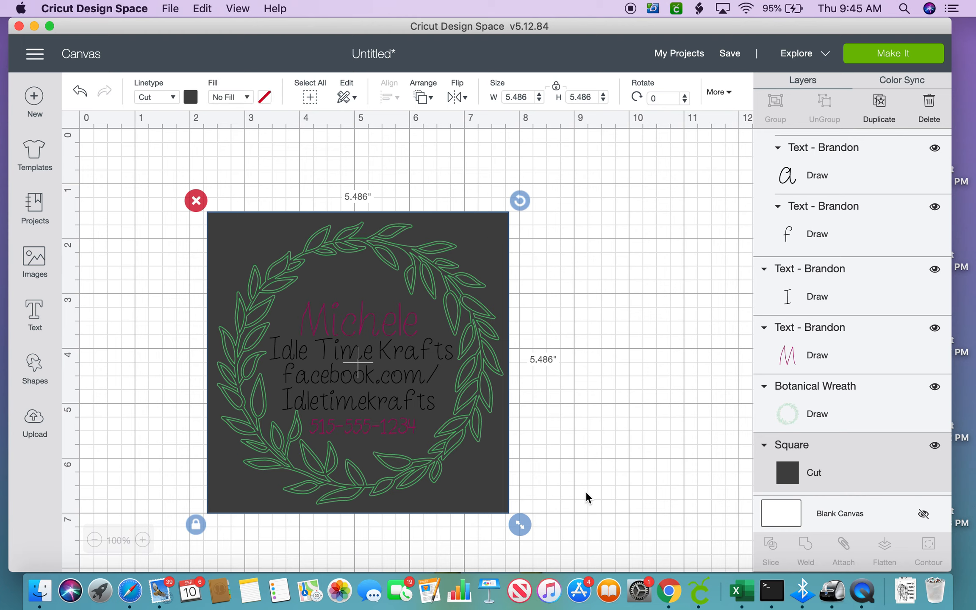
pyautogui.click(574, 511)
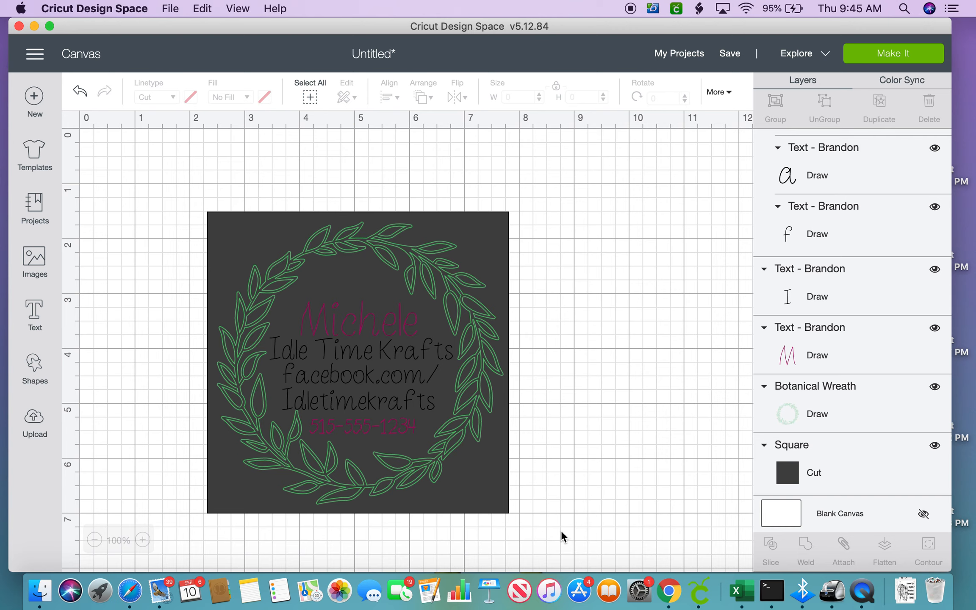
# Resize the square, wreath and text together to 2.5 in by 2.5 in and attach all their layers
pyautogui.moveTo(561, 530); pyautogui.dragTo(166, 190)
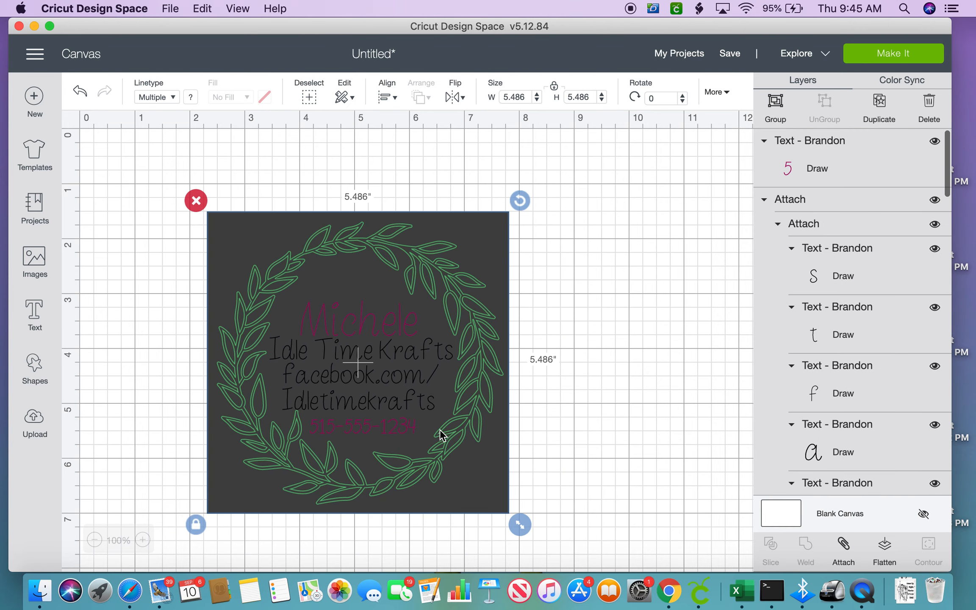
pyautogui.moveTo(520, 524); pyautogui.dragTo(354, 374)
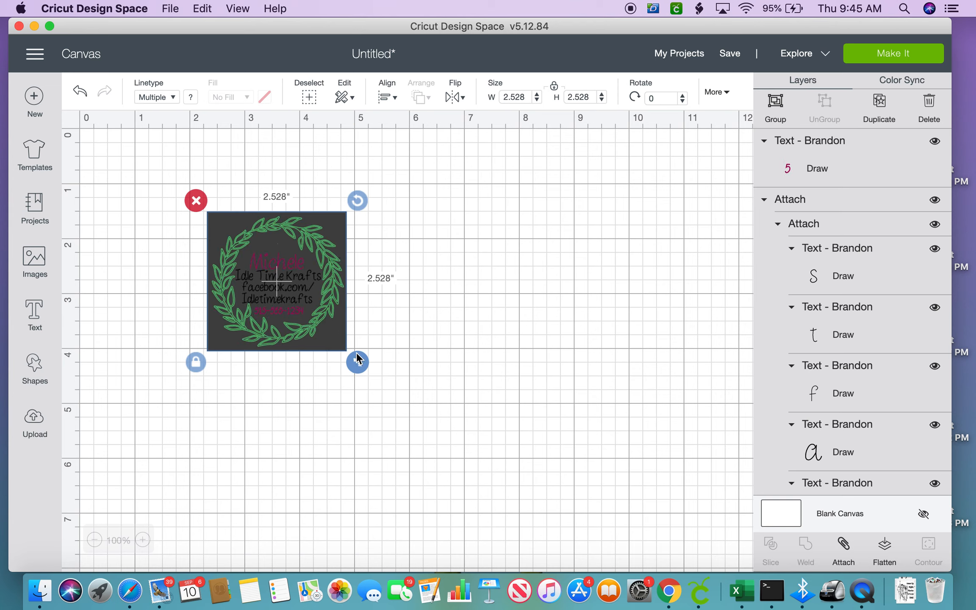
pyautogui.click(526, 96)
pyautogui.press('BackSpace')
pyautogui.press('BackSpace')
pyautogui.press('Return')
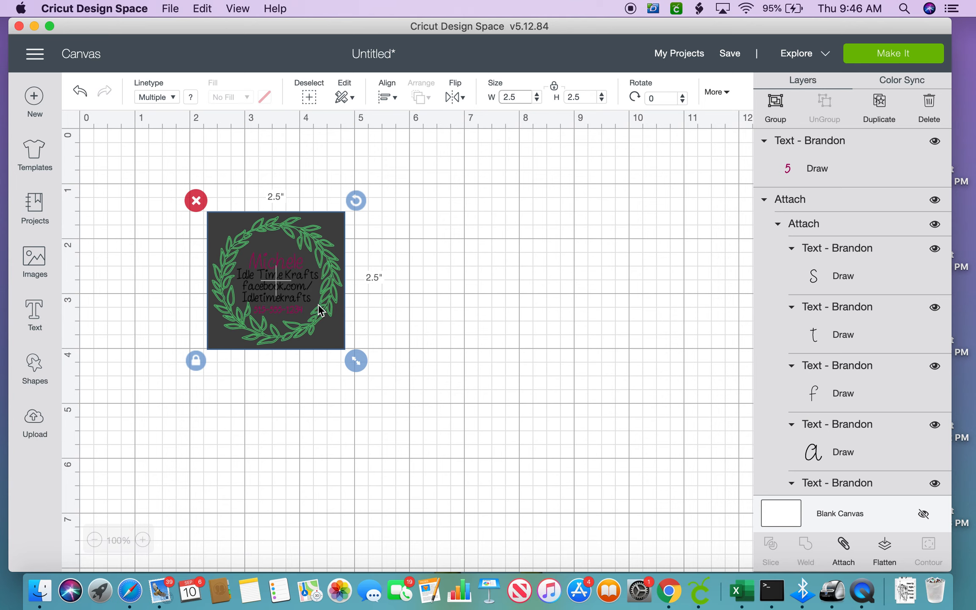
pyautogui.click(846, 548)
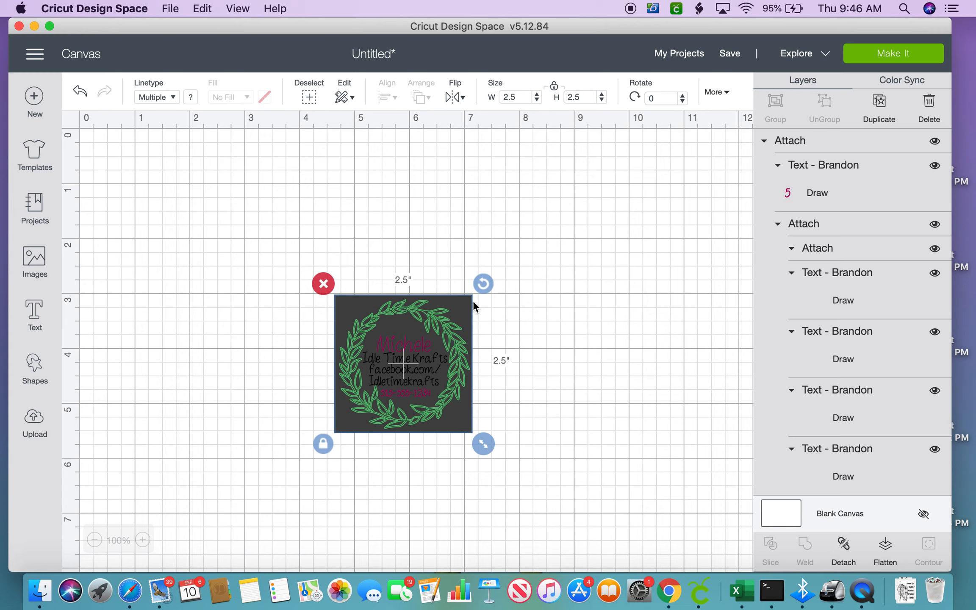
pyautogui.moveTo(465, 305); pyautogui.dragTo(332, 251)
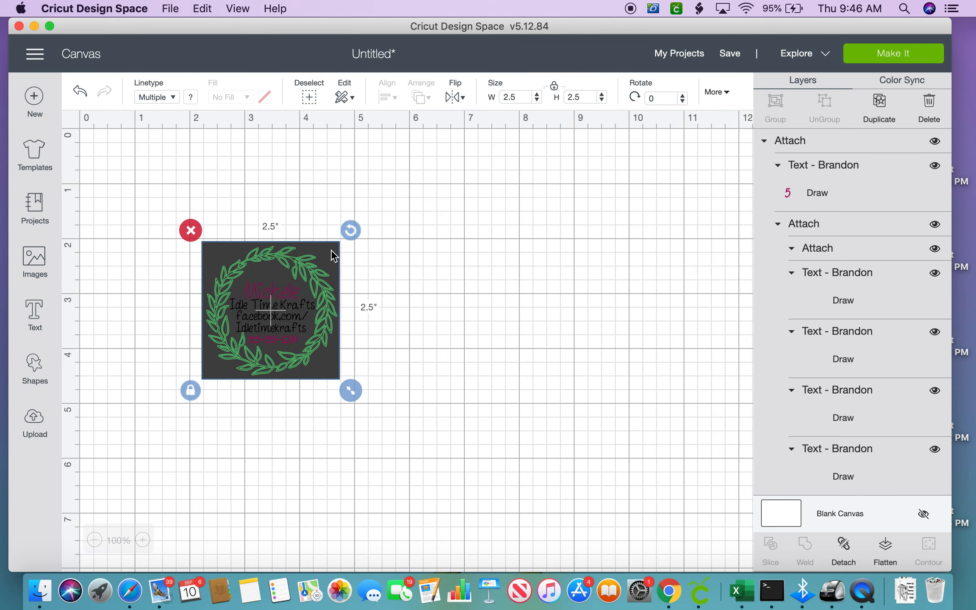
# Duplicate the attached wreath square to make three overlapping squares on the canvas
pyautogui.click(882, 104)
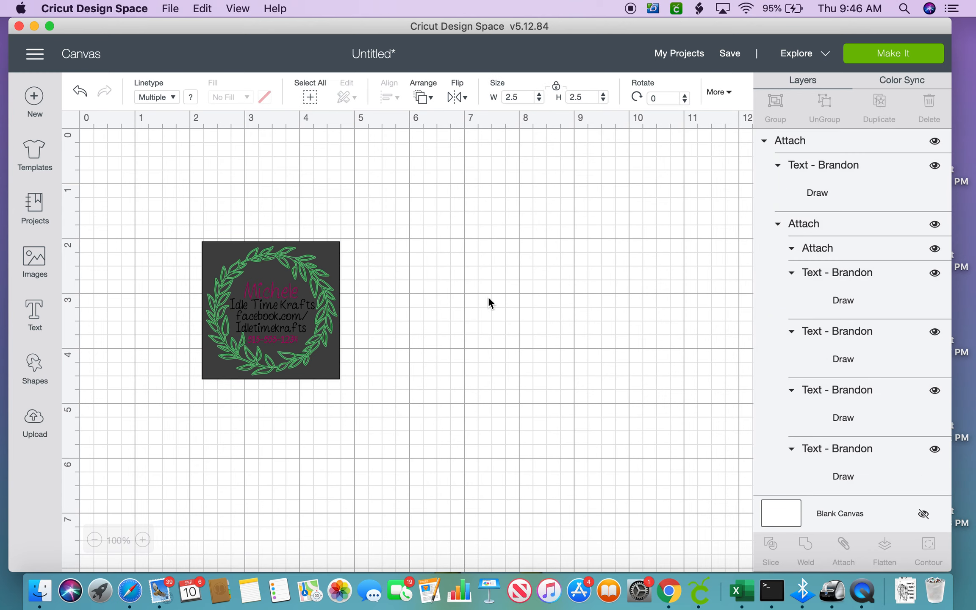
pyautogui.click(312, 295)
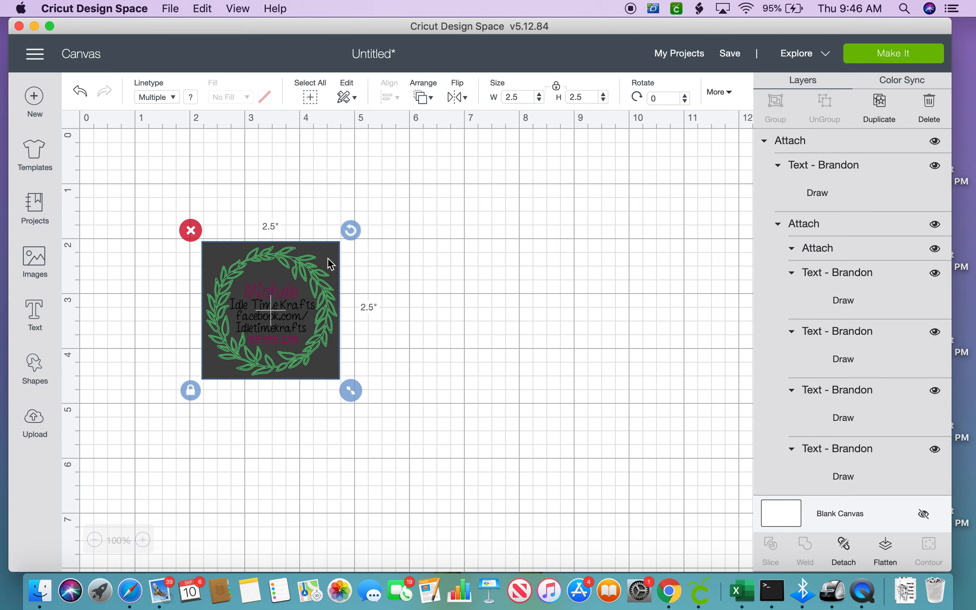
pyautogui.moveTo(330, 263); pyautogui.dragTo(394, 273)
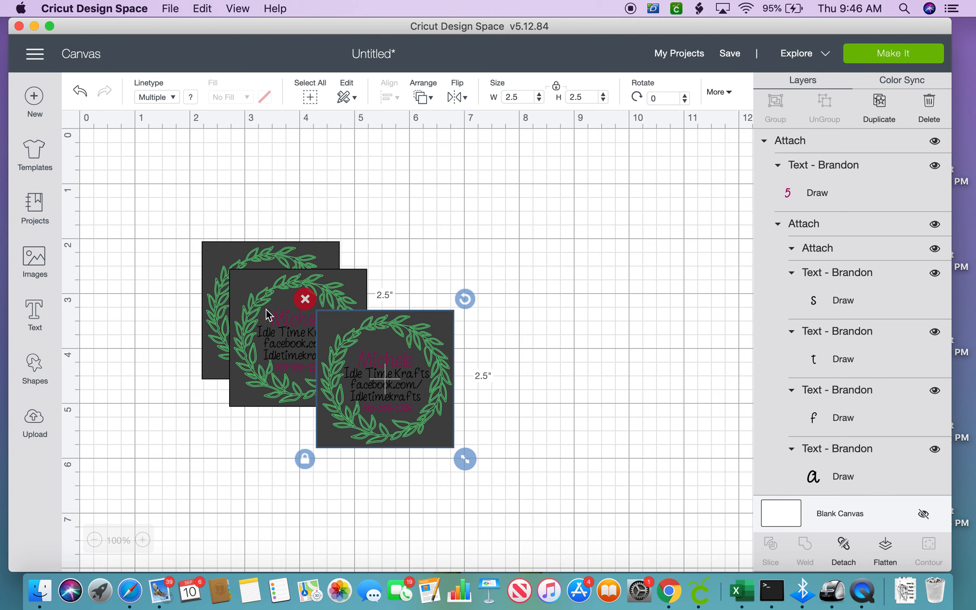
# Duplicate all three wreath squares together to make six in total
pyautogui.moveTo(182, 226); pyautogui.dragTo(478, 466)
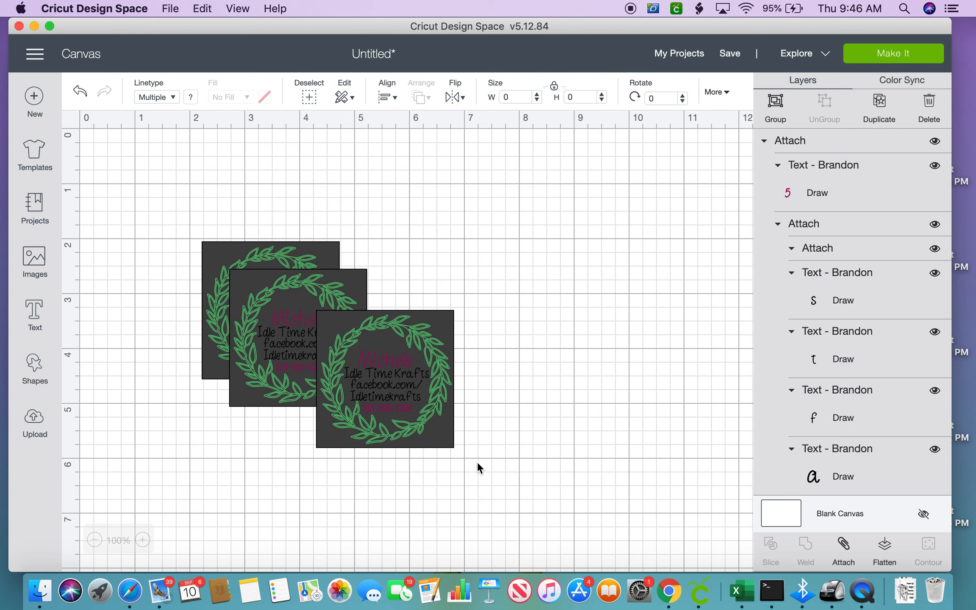
pyautogui.click(876, 109)
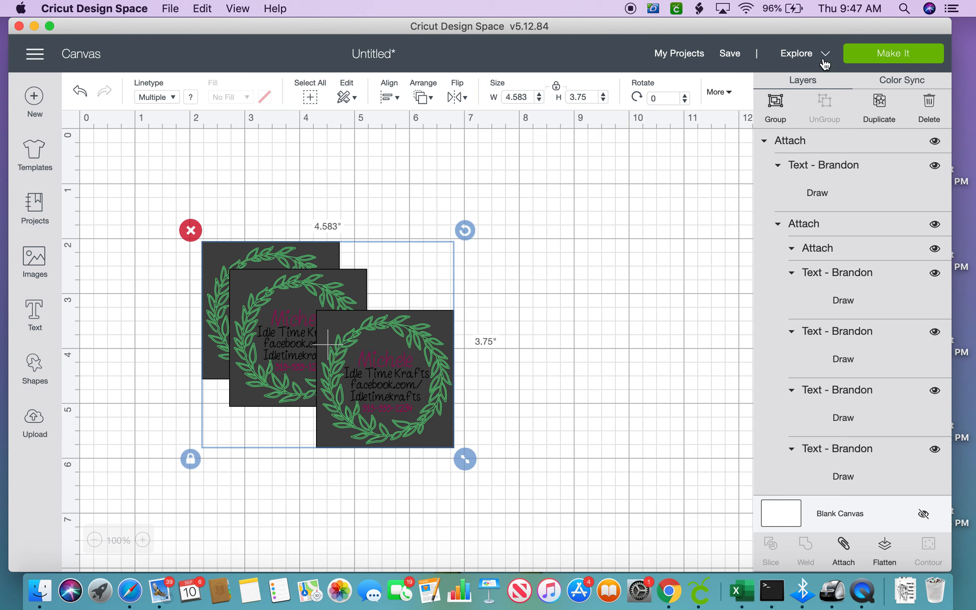
pyautogui.press('super+v')
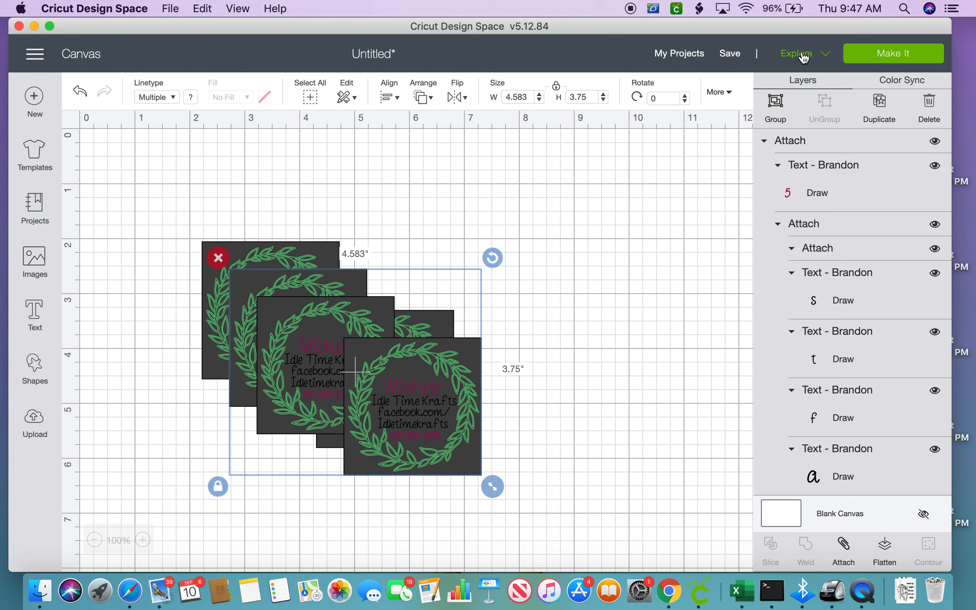
# Send the design to mat preparation and move the fourth square of the first row to third place in the second row
pyautogui.click(890, 59)
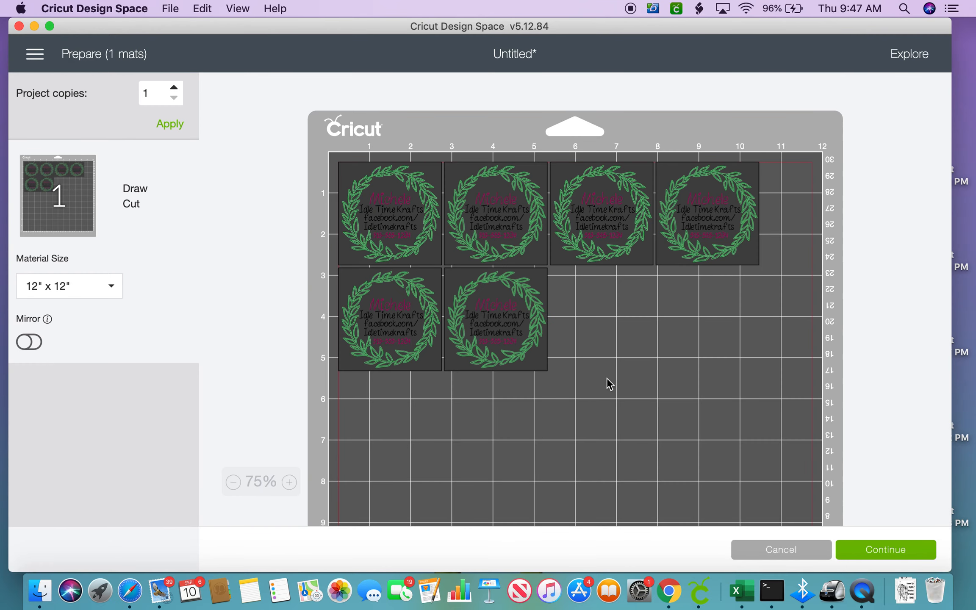
pyautogui.scroll(-2, 635, 349)
pyautogui.scroll(-2, 635, 348)
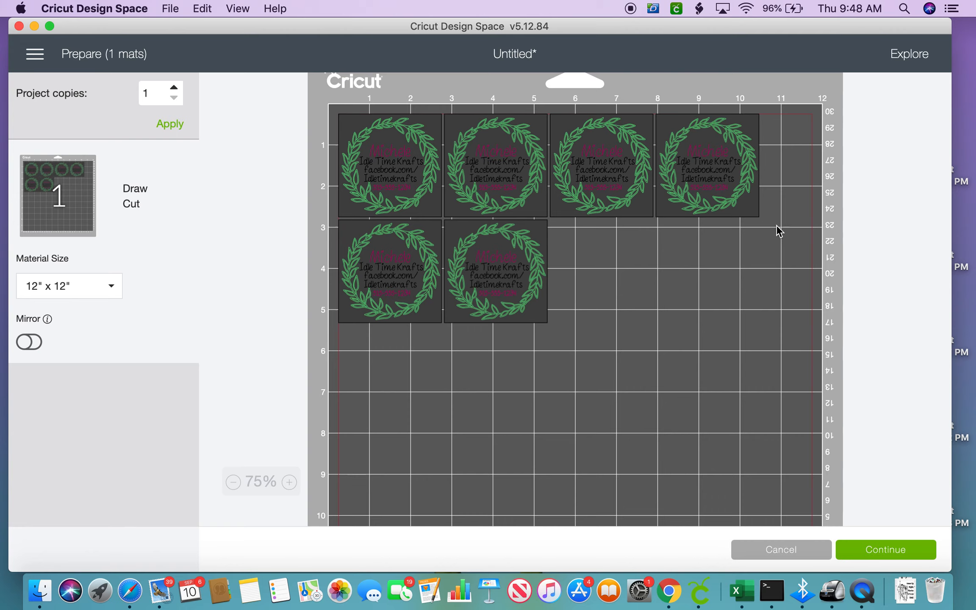
pyautogui.click(709, 181)
pyautogui.moveTo(709, 181); pyautogui.dragTo(601, 281)
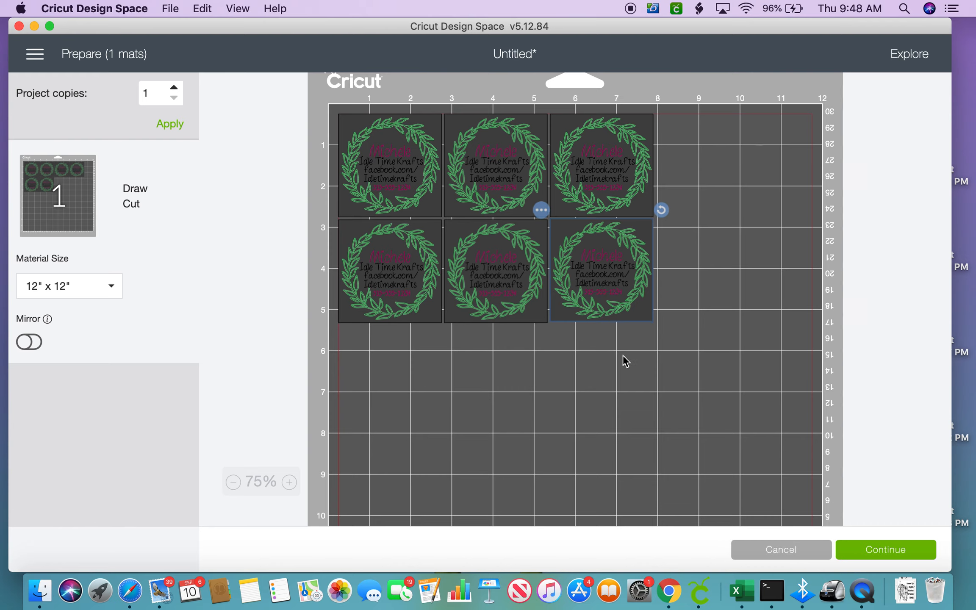
pyautogui.click(625, 376)
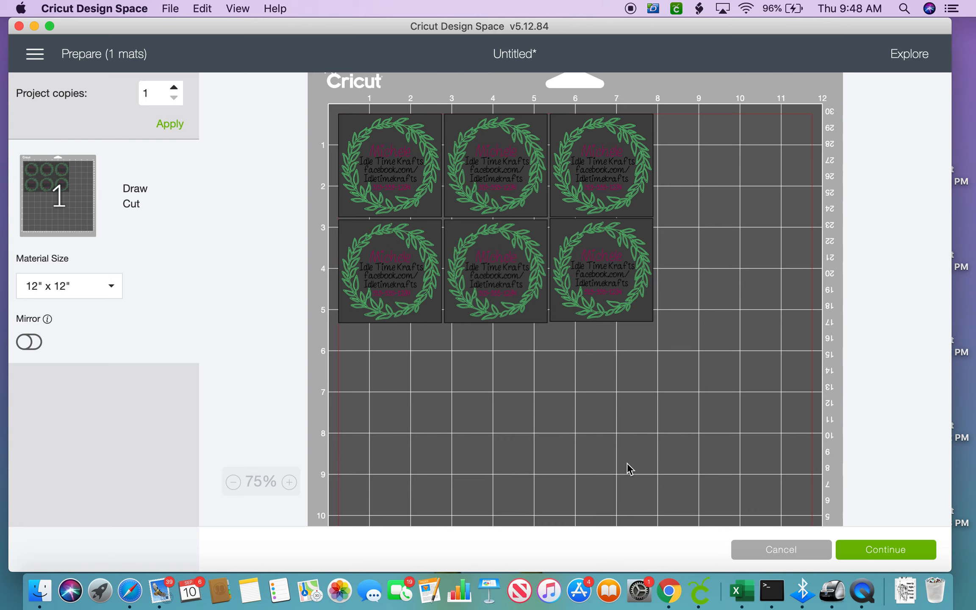
pyautogui.scroll(-2, 629, 486)
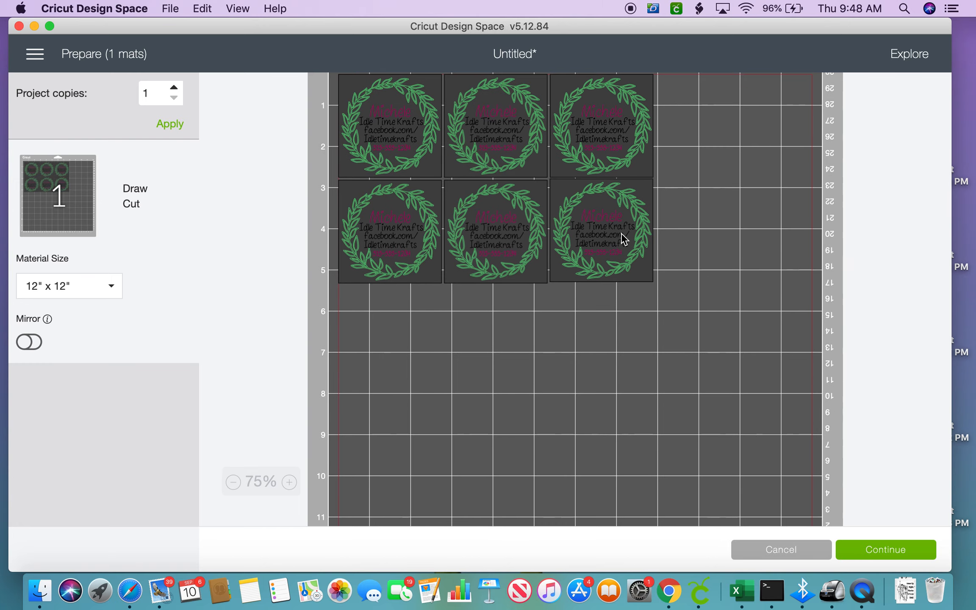
pyautogui.scroll(-2, 480, 436)
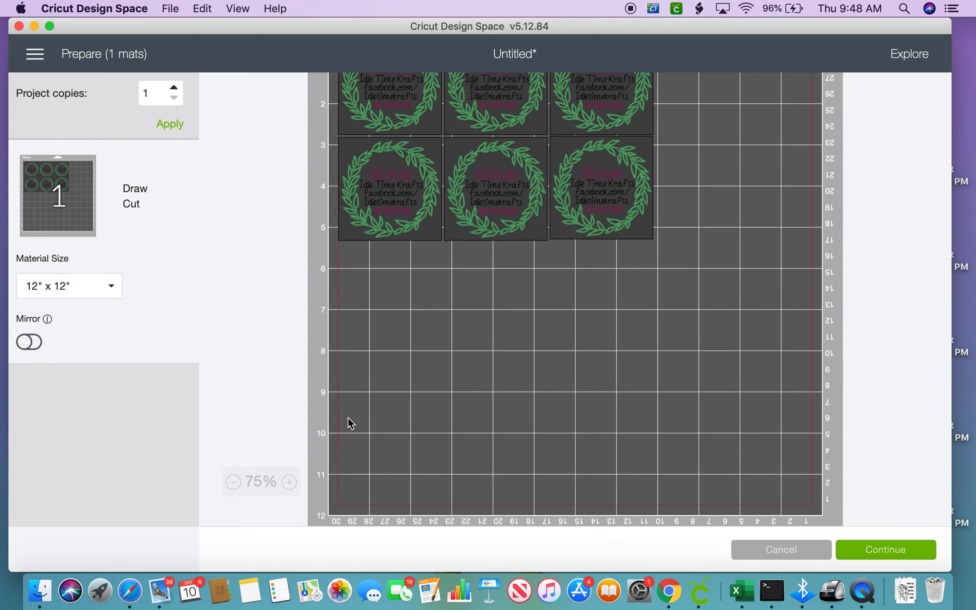
pyautogui.scroll(5, 652, 347)
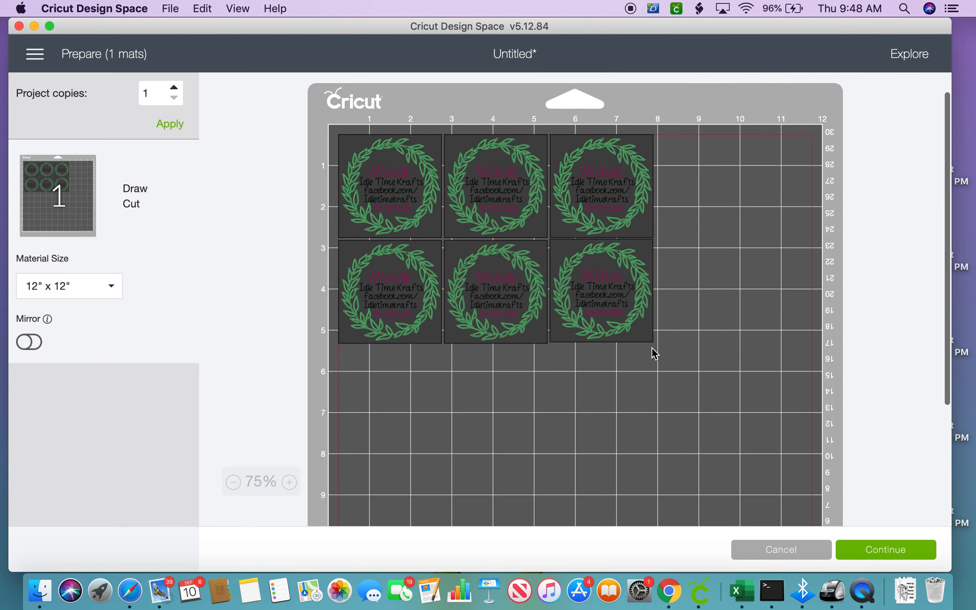